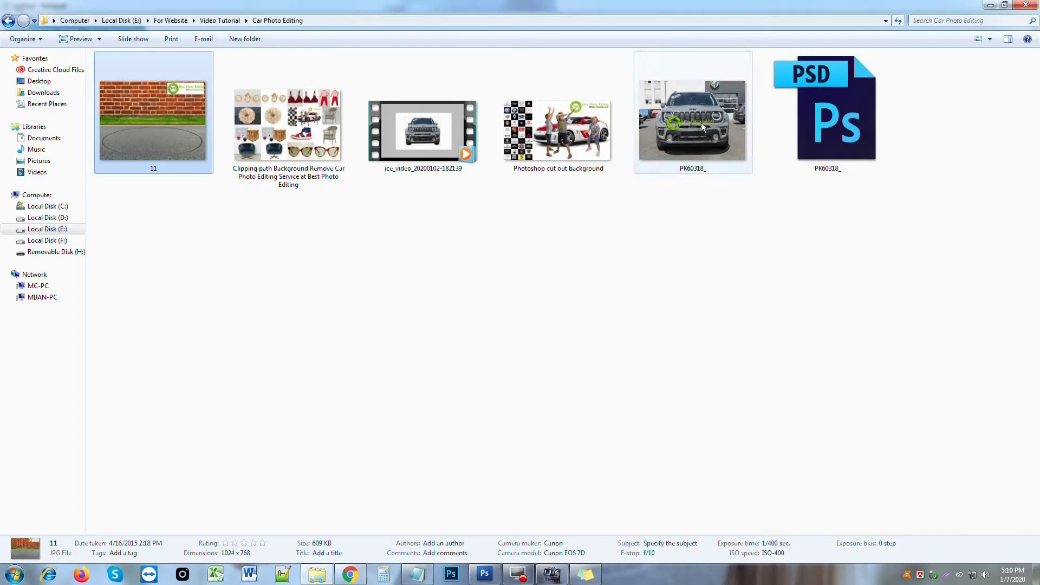
- Bring the Jeep photo PK60318_ from Explorer over to Photoshop
{"action": "mouse_move", "coordinate": [701, 127]}
{"action": "left_mouse_down"}
{"action": "mouse_move", "coordinate": [492, 543]}
{"action": "mouse_move", "coordinate": [530, 410]}
{"action": "left_mouse_up"}
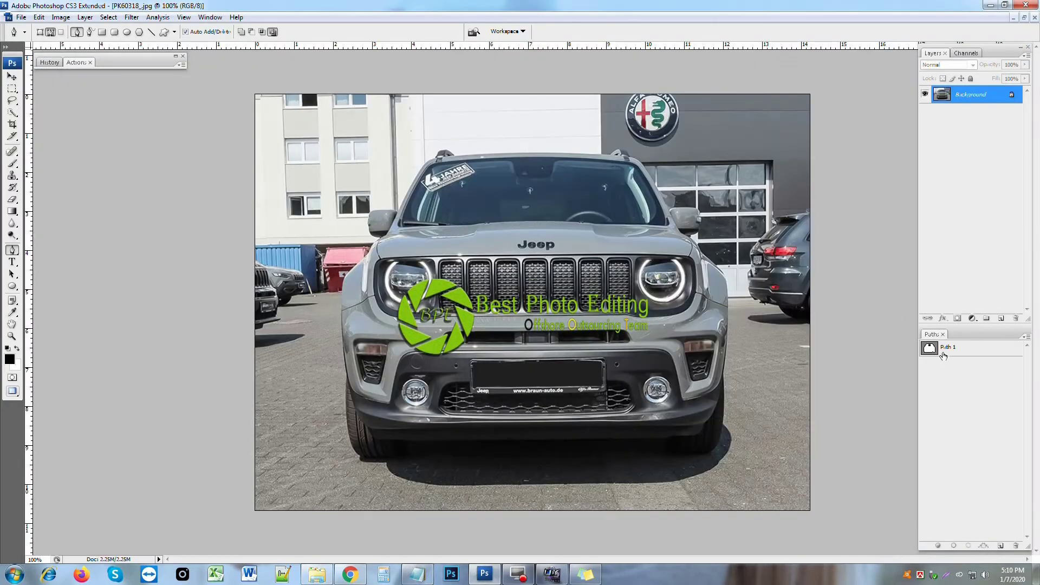
- Duplicate Path 1 as Path 1 copy and delete the car outline from the copy
{"action": "left_click", "coordinate": [951, 350]}
{"action": "left_click_drag", "start_coordinate": [999, 544], "coordinate": [1001, 545]}
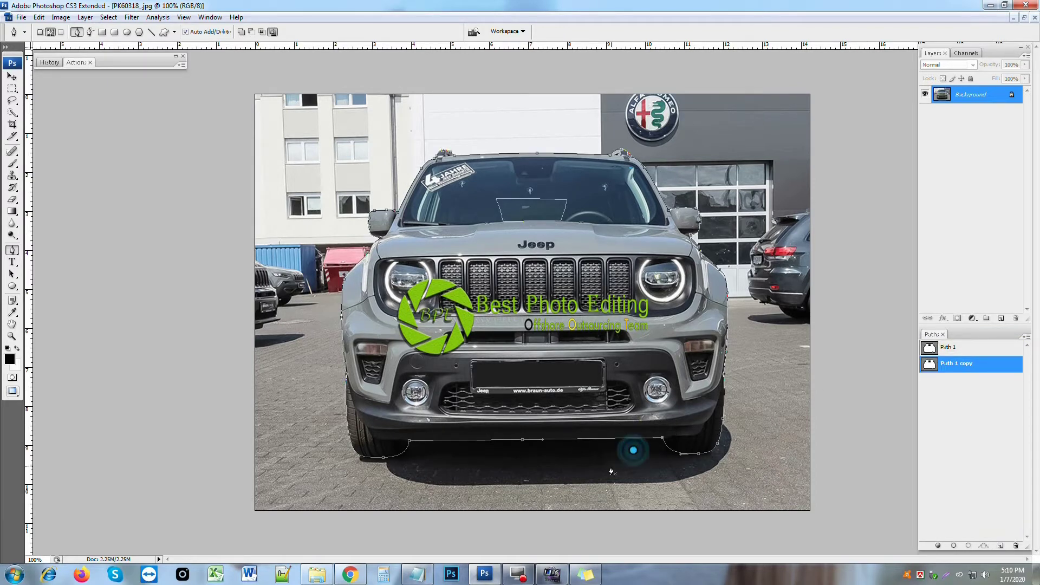
{"action": "key", "text": "Delete"}
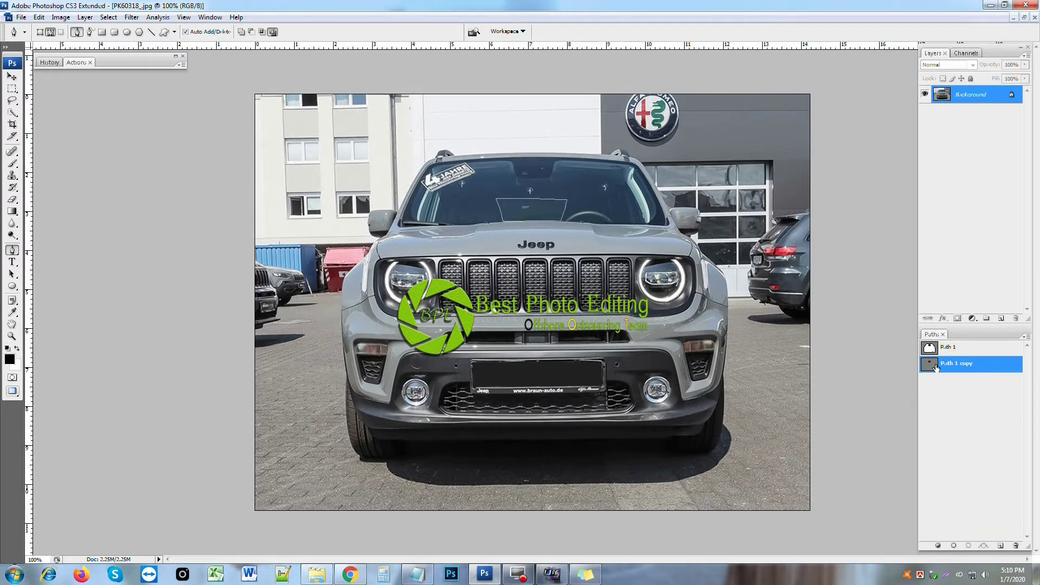
- Copy the 0.3-feathered car onto Layer 1, add an empty layer, and select the windshield
{"action": "left_click", "coordinate": [937, 351], "text": "ctrl"}
{"action": "key", "text": "ctrl+alt+d"}
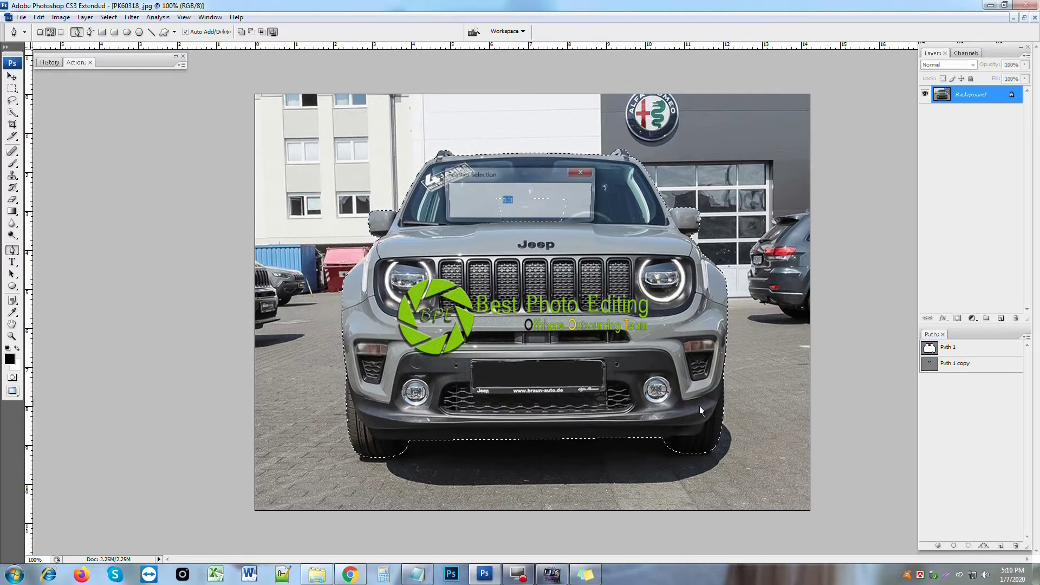
{"action": "key", "text": "Return"}
{"action": "key", "text": "ctrl+j"}
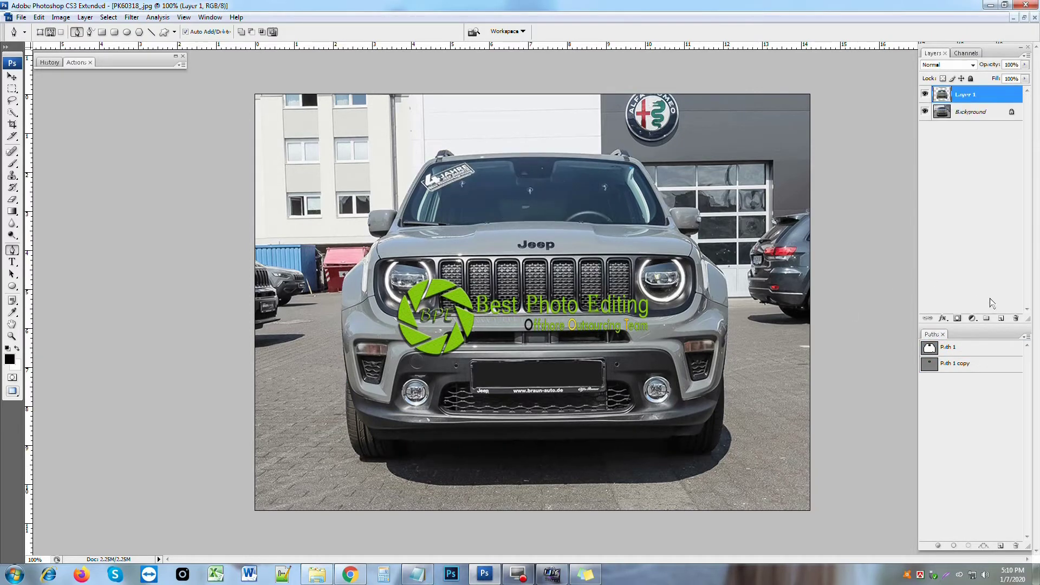
{"action": "left_click", "coordinate": [1001, 320], "text": "ctrl"}
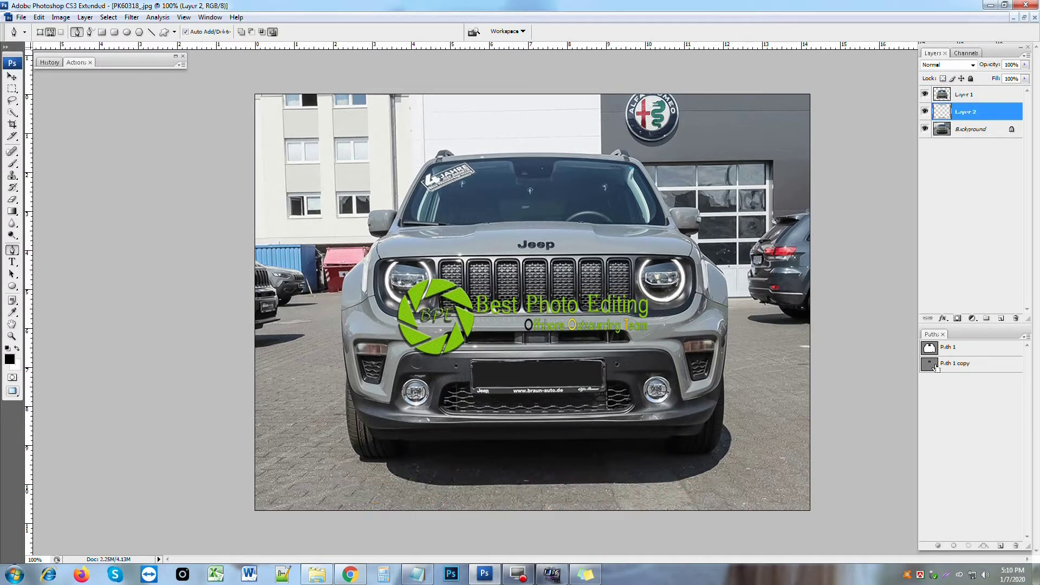
{"action": "left_click", "coordinate": [929, 364], "text": "ctrl"}
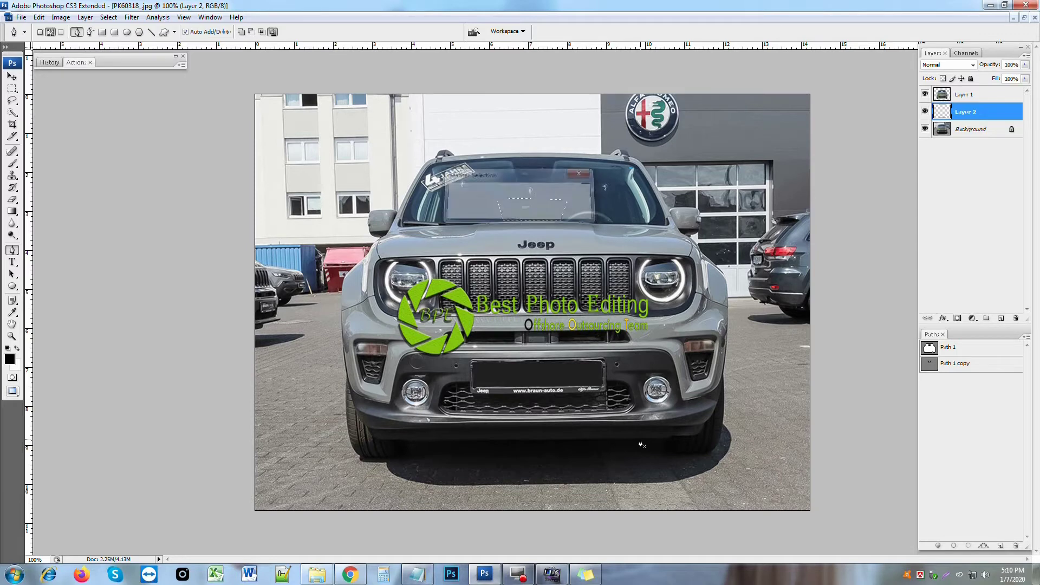
- Copy the expanded windshield area from Background onto a layer renamed Layer 2
{"action": "left_click", "coordinate": [108, 16]}
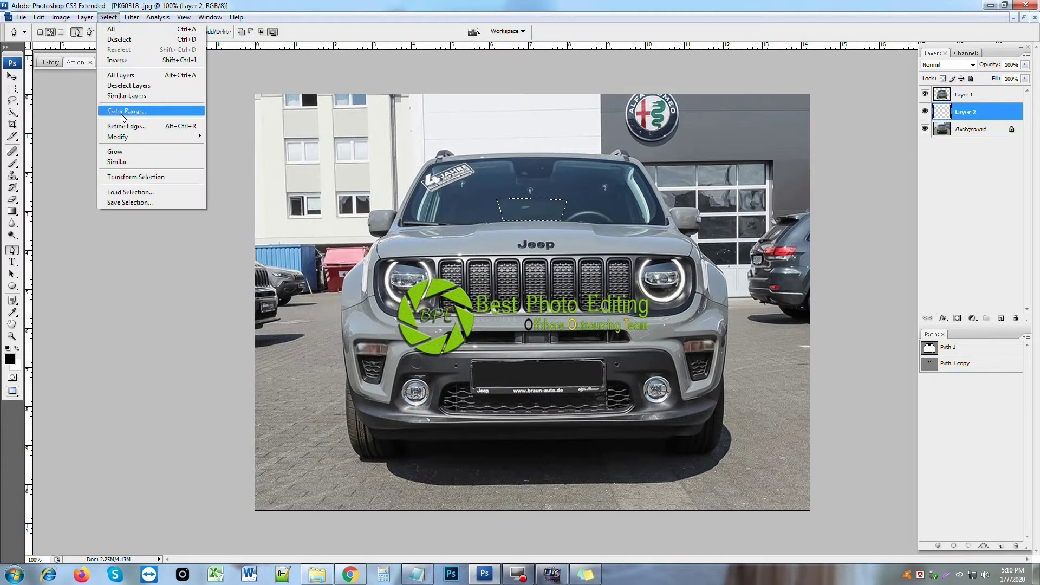
{"action": "mouse_move", "coordinate": [118, 137]}
{"action": "left_click", "coordinate": [217, 157]}
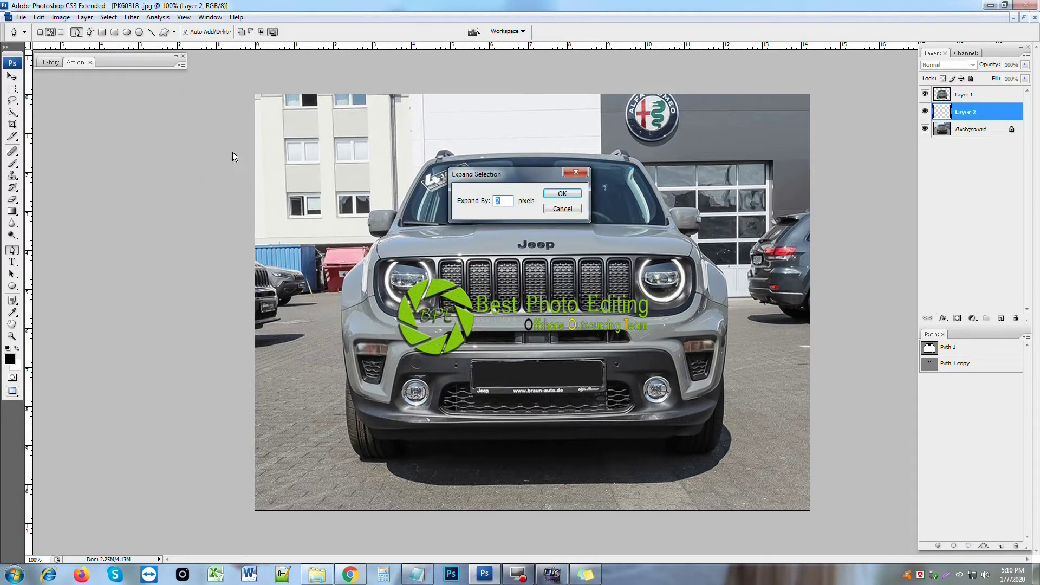
{"action": "key", "text": "Return"}
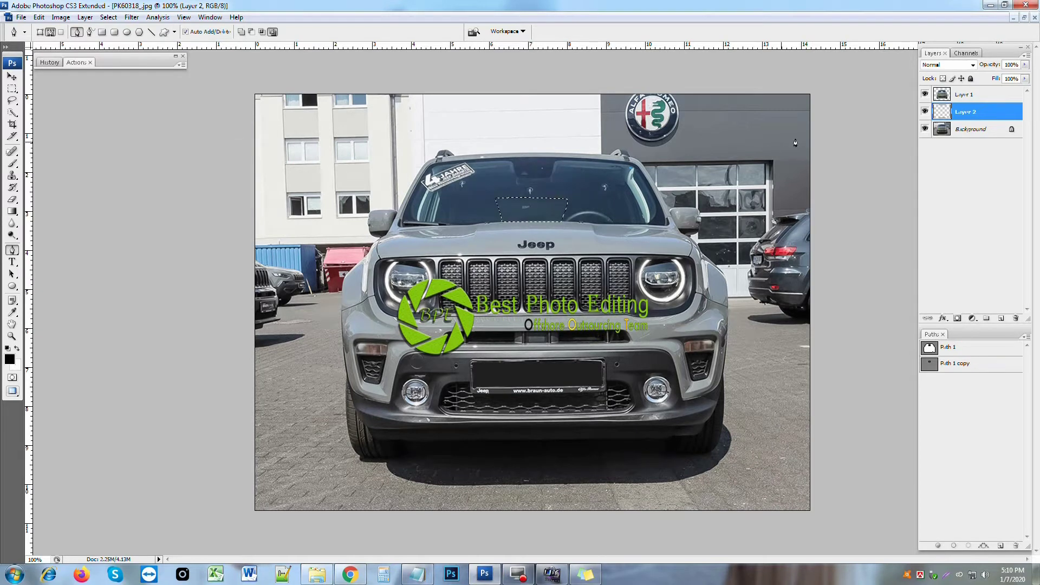
{"action": "left_click", "coordinate": [973, 130]}
{"action": "key", "text": "ctrl+j"}
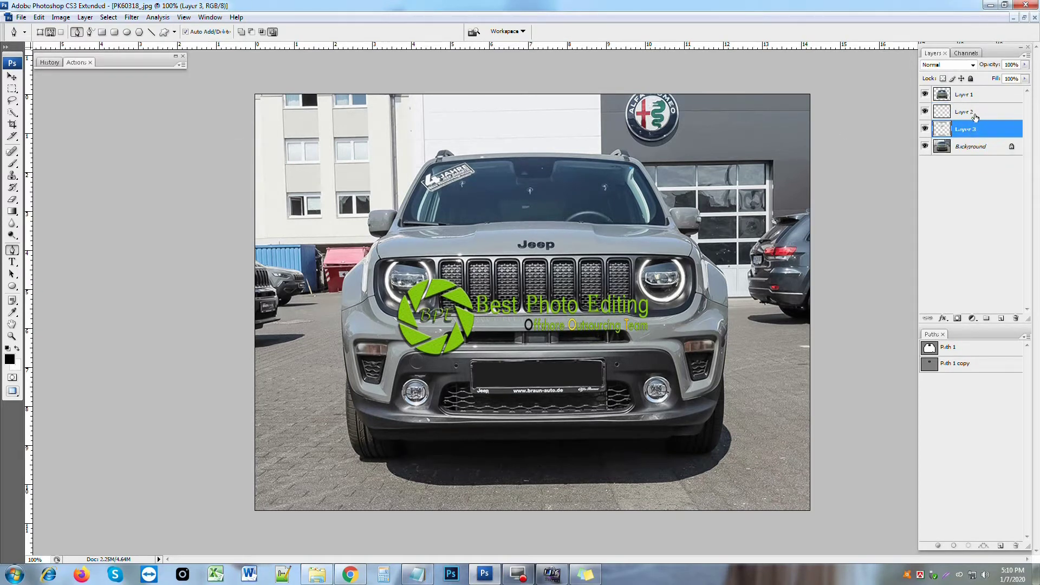
{"action": "left_click_drag", "start_coordinate": [974, 113], "coordinate": [1016, 319]}
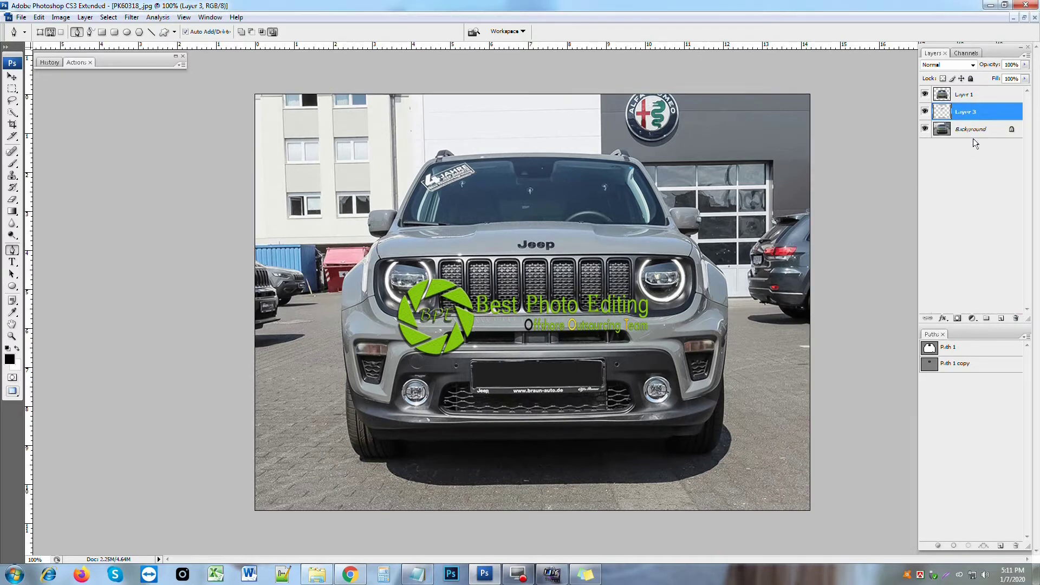
{"action": "double_click", "coordinate": [975, 113]}
{"action": "key", "text": "Return"}
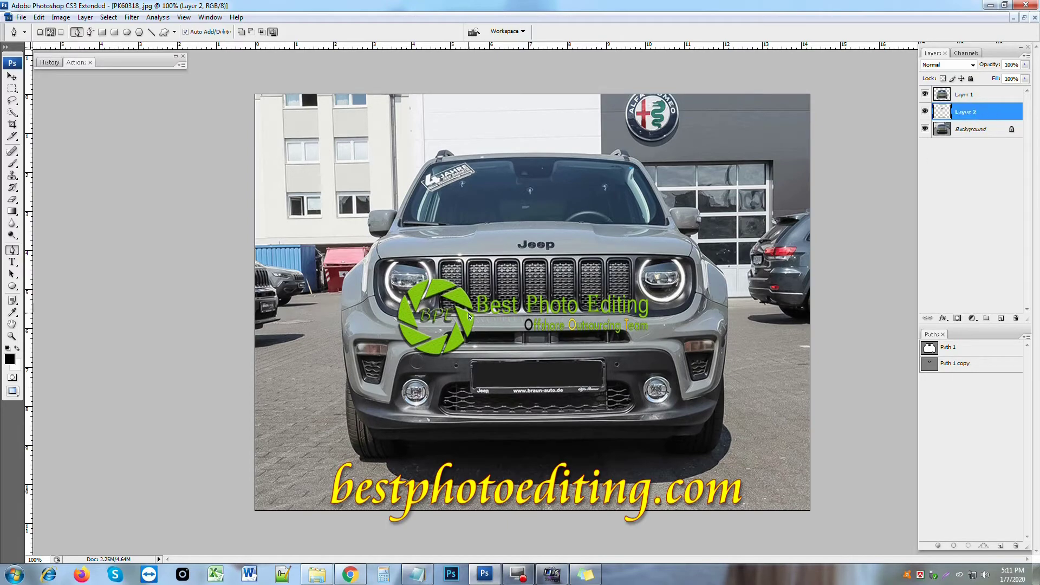
- Open the brick-wall backdrop image 11.jpg in Photoshop
{"action": "left_click", "coordinate": [484, 569]}
{"action": "left_click_drag", "start_coordinate": [149, 145], "coordinate": [468, 527]}
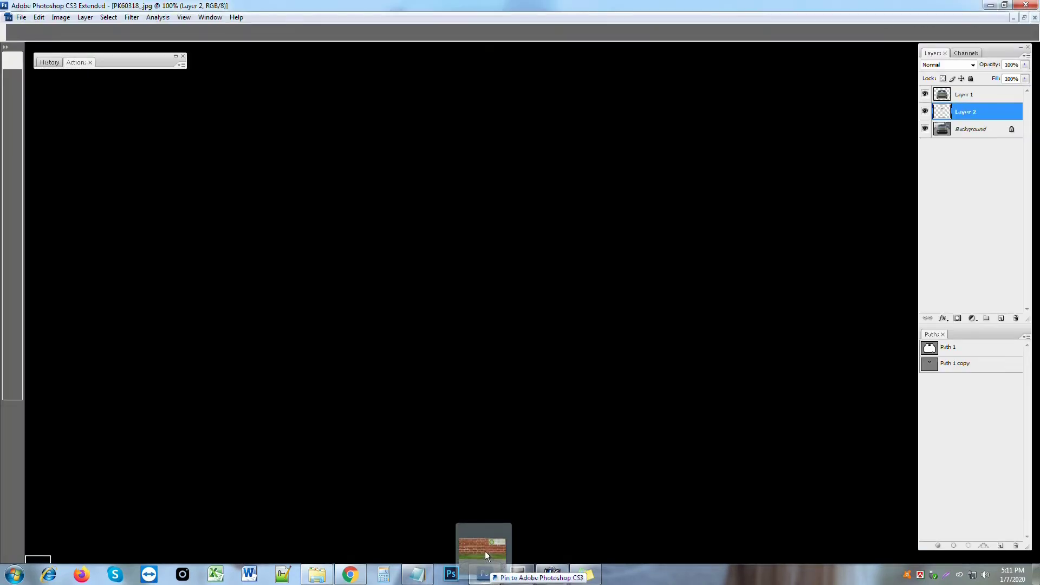
{"action": "left_click_drag", "start_coordinate": [468, 527], "coordinate": [582, 4]}
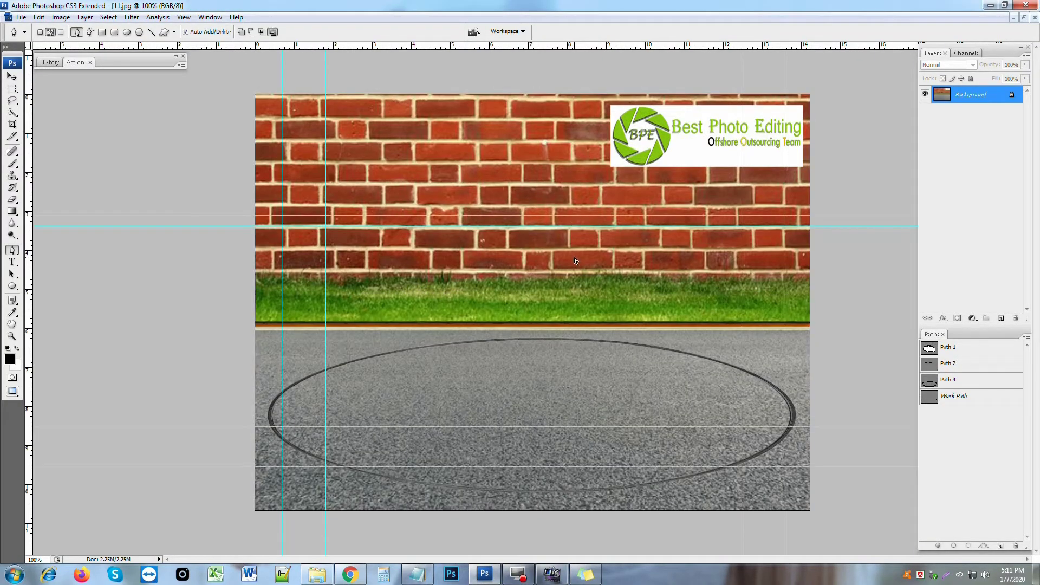
- Copy the whole 11.jpg backdrop and paste it above Background in PK60318_
{"action": "key", "text": "ctrl+a"}
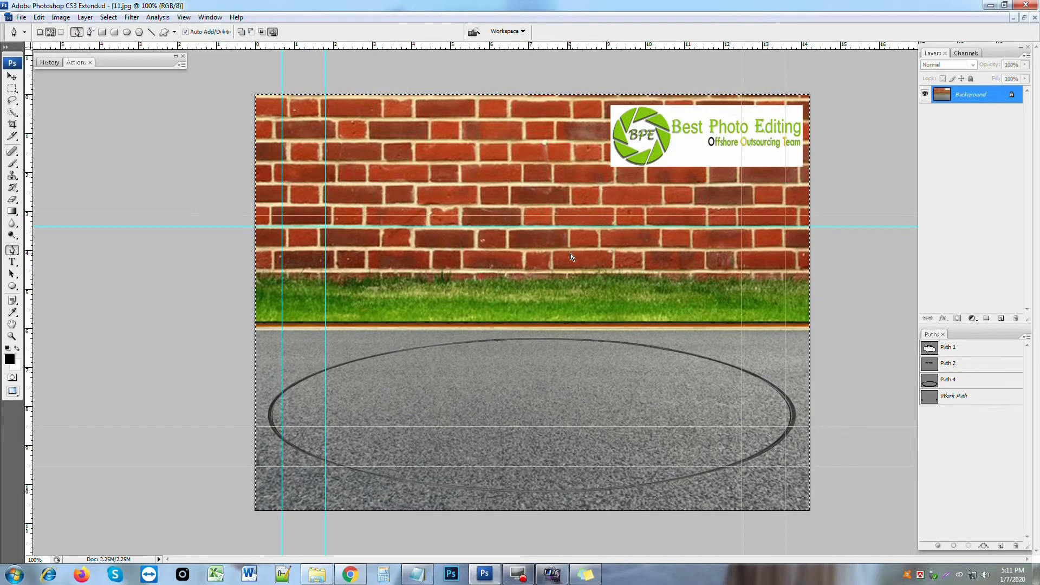
{"action": "key", "text": "ctrl+Tab"}
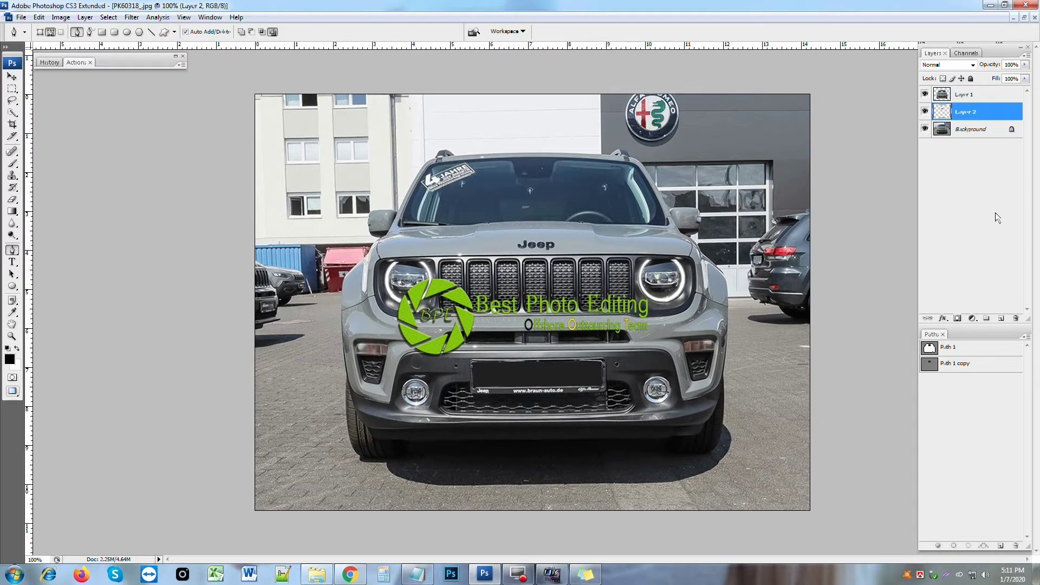
{"action": "left_click", "coordinate": [986, 130]}
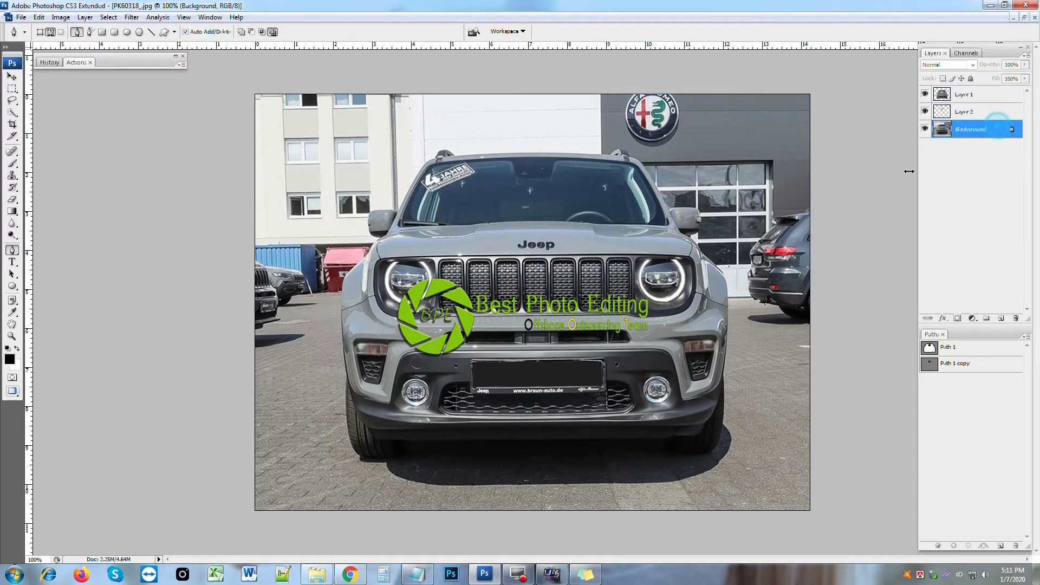
{"action": "key", "text": "ctrl+v"}
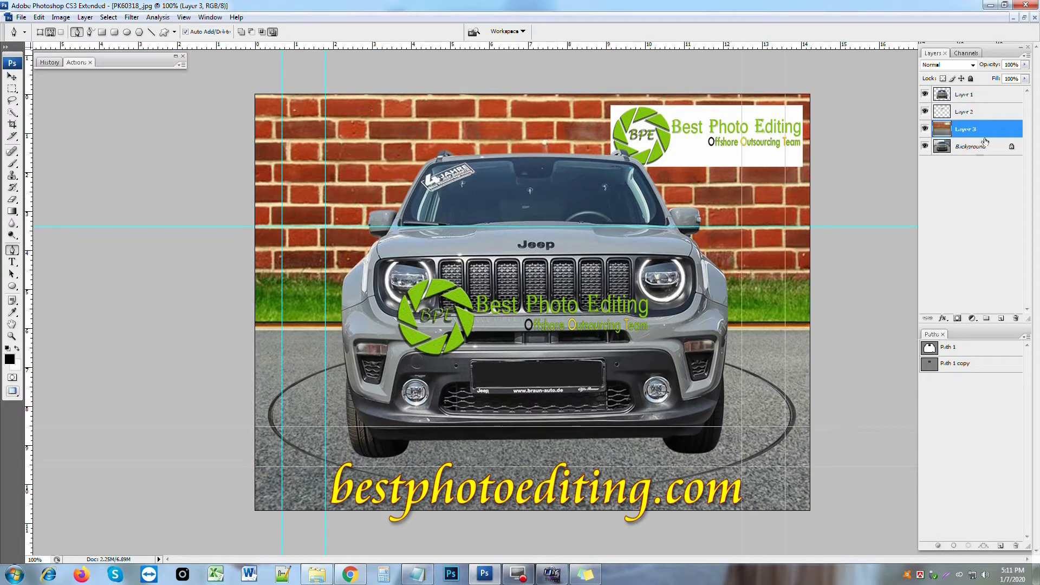
- Scale the Jeep and windshield layers to about 79% and move them into the asphalt ellipse
{"action": "left_click", "coordinate": [970, 111]}
{"action": "key", "text": "ctrl+t"}
{"action": "left_click_drag", "start_coordinate": [656, 255], "coordinate": [670, 280]}
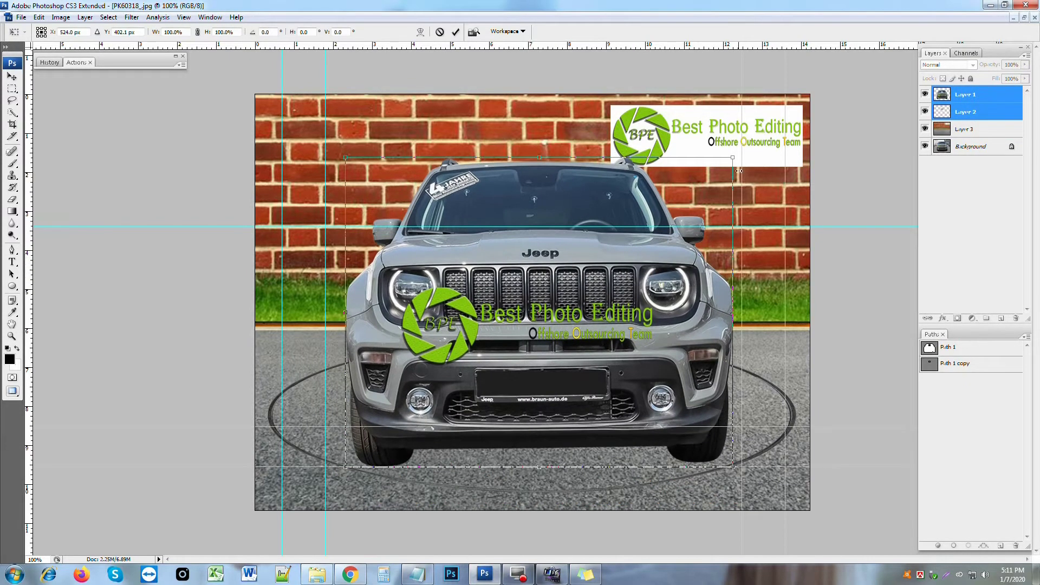
{"action": "mouse_move", "coordinate": [732, 157]}
{"action": "left_mouse_down"}
{"action": "mouse_move", "coordinate": [699, 280]}
{"action": "mouse_move", "coordinate": [676, 289]}
{"action": "left_mouse_up"}
{"action": "left_click_drag", "start_coordinate": [602, 304], "coordinate": [641, 305]}
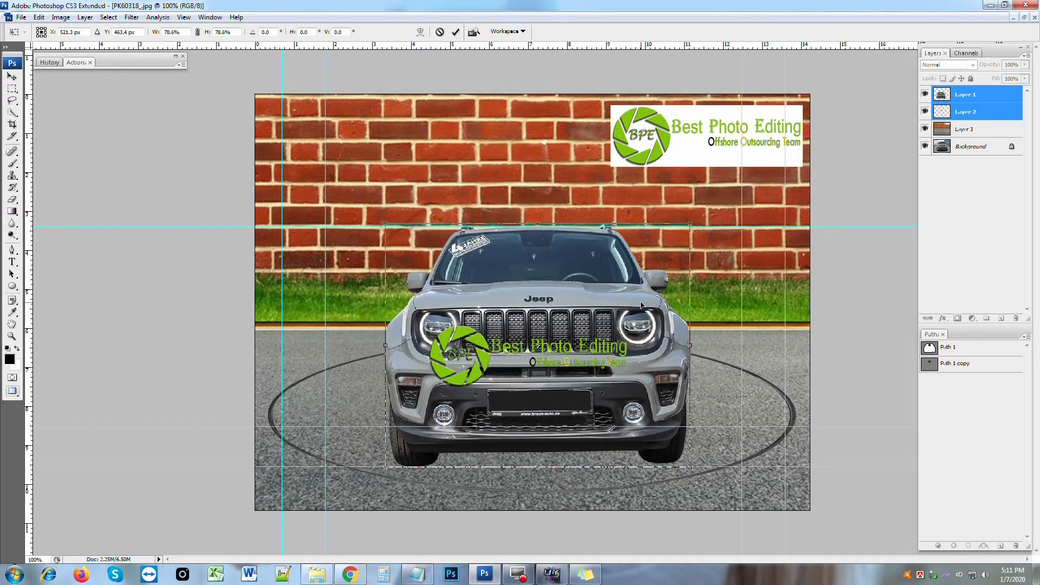
{"action": "key", "text": "Return"}
- Hide the guides and outline an ellipse under the Jeep's bumper
{"action": "key", "text": "ctrl+h"}
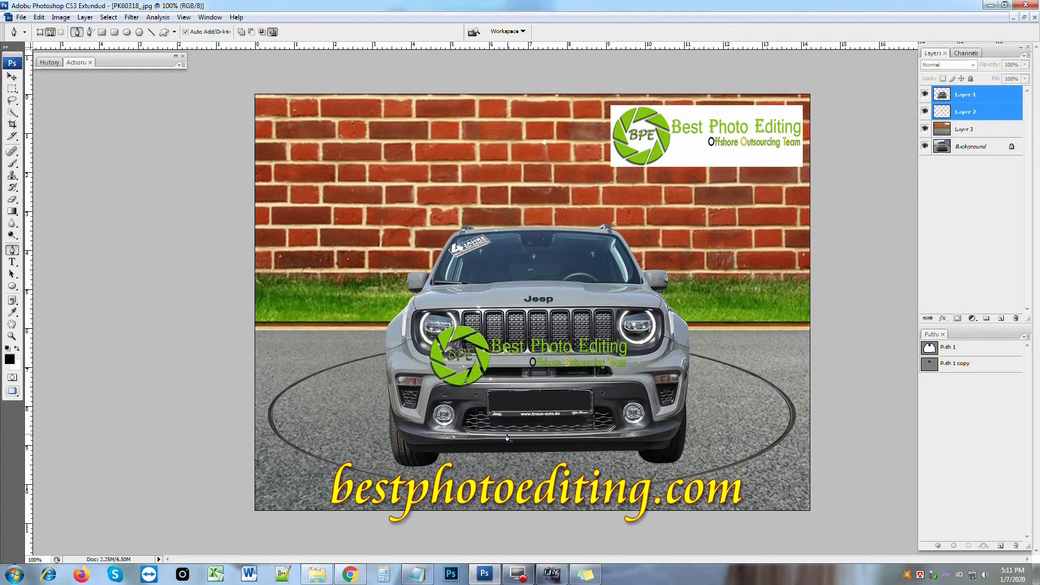
{"action": "key", "text": "u"}
{"action": "mouse_move", "coordinate": [413, 423]}
{"action": "left_mouse_down"}
{"action": "mouse_move", "coordinate": [608, 488]}
{"action": "mouse_move", "coordinate": [682, 493]}
{"action": "left_mouse_up"}
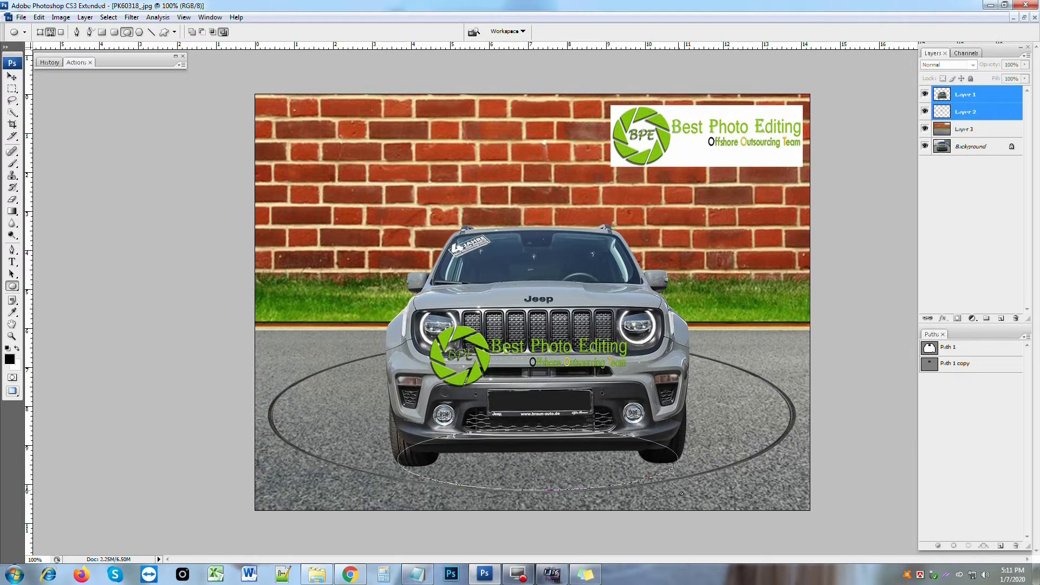
- Paint a darker shadow under the Jeep's wheels with a larger brush
{"action": "left_click_drag", "start_coordinate": [681, 494], "coordinate": [679, 494]}
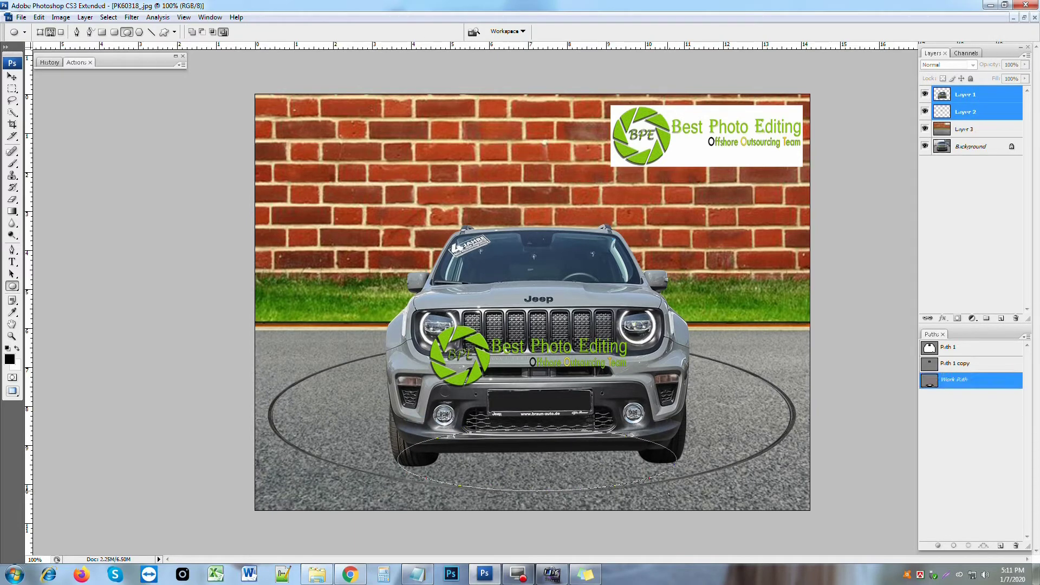
{"action": "left_click_drag", "start_coordinate": [670, 466], "coordinate": [642, 466]}
{"action": "key", "text": "bracketright"}
{"action": "key", "text": "bracketright"}
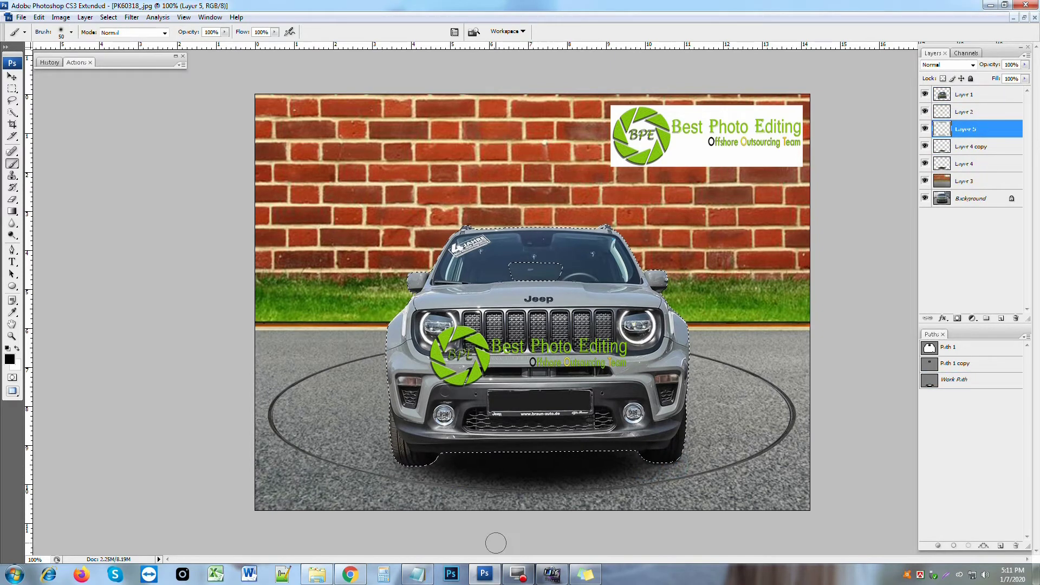
{"action": "left_click_drag", "start_coordinate": [430, 471], "coordinate": [411, 470]}
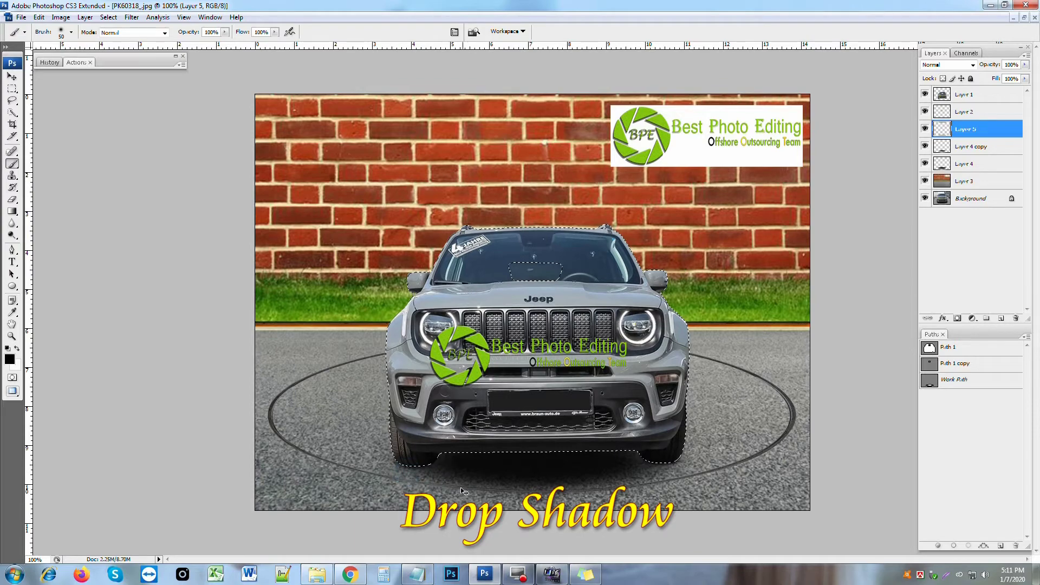
- Duplicate the deselected shadow layer, apply Motion Blur to the copy, and switch to full screen
{"action": "key", "text": "ctrl+d"}
{"action": "key", "text": "ctrl+j"}
{"action": "key", "text": "ctrl+alt+f"}
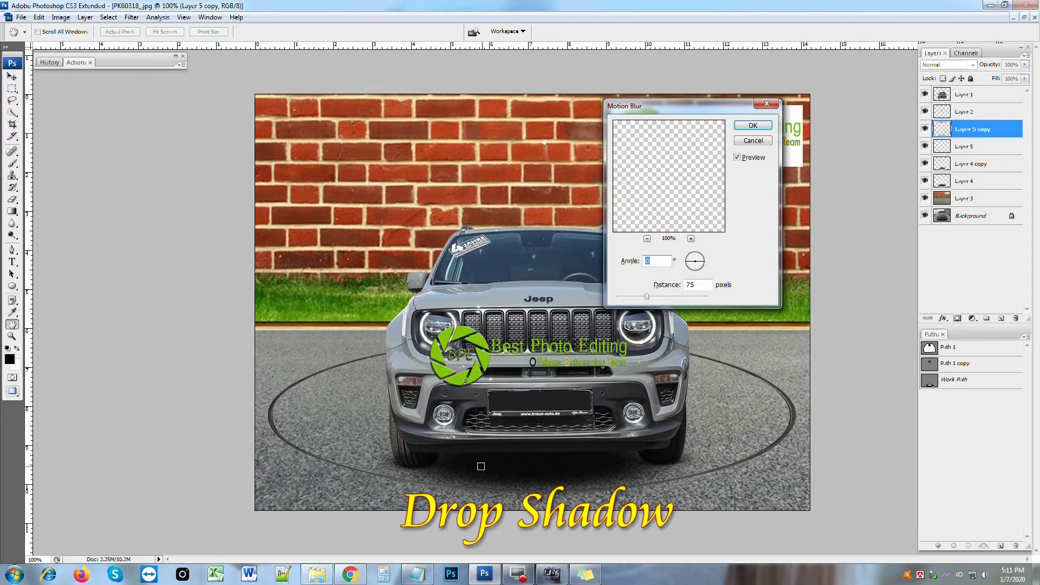
{"action": "key", "text": "Return"}
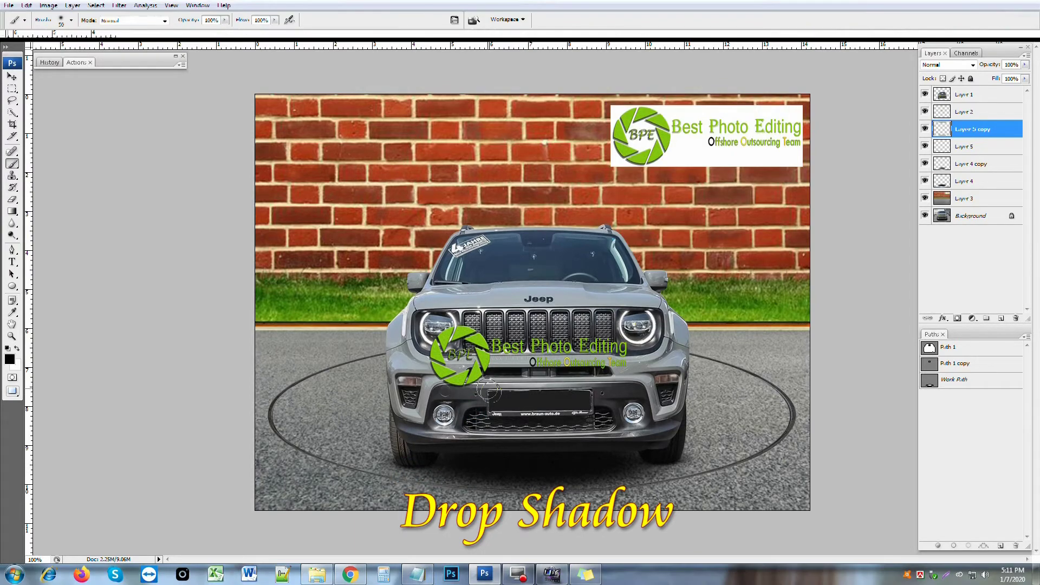
{"action": "key", "text": "f"}
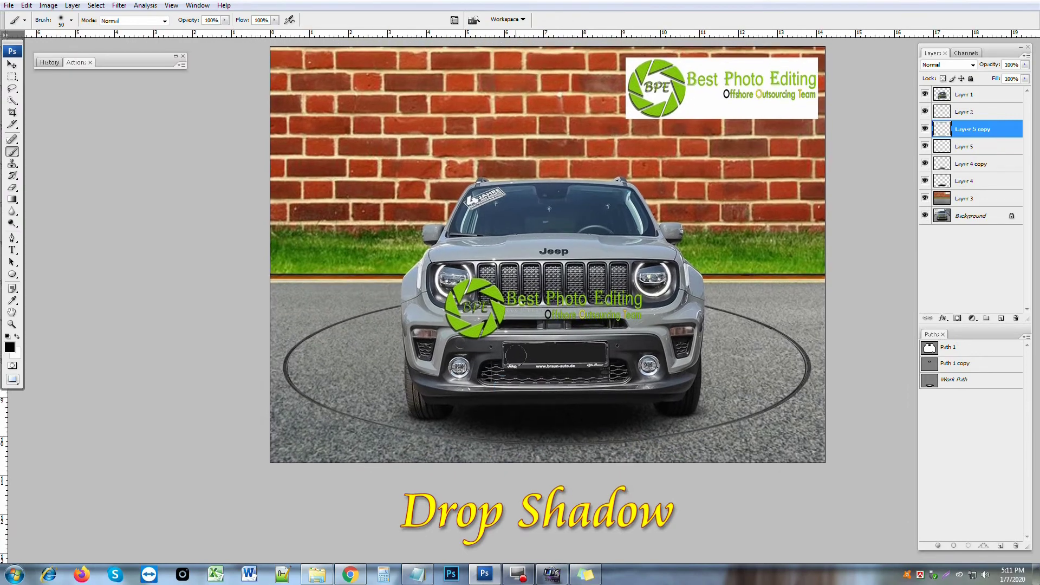
- Group Layer 4 through Layer 5 copy into Group 1, toggling group and backdrop visibility to compare
{"action": "left_click", "coordinate": [968, 183]}
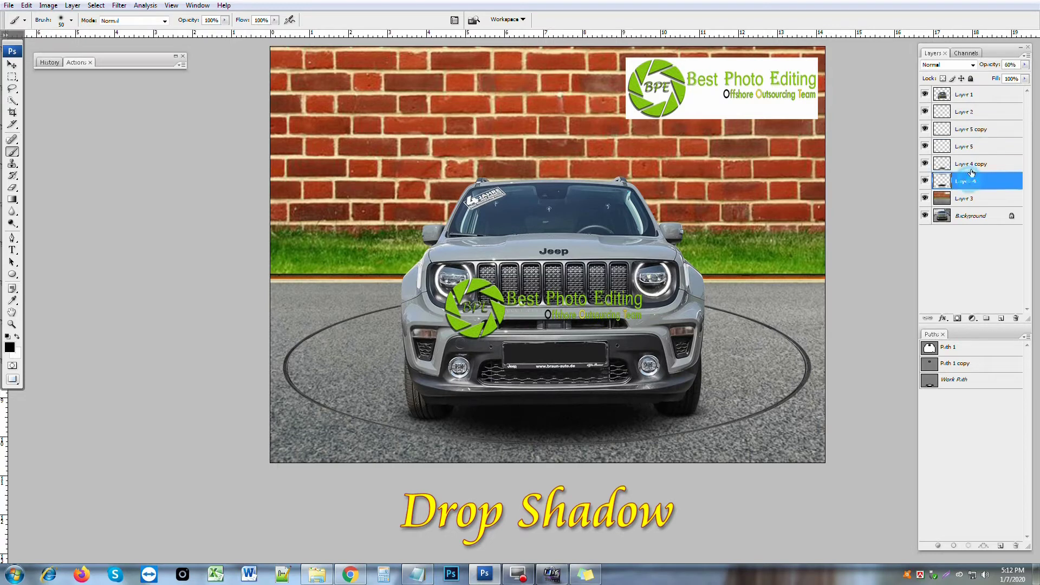
{"action": "left_click", "coordinate": [976, 129], "text": "shift"}
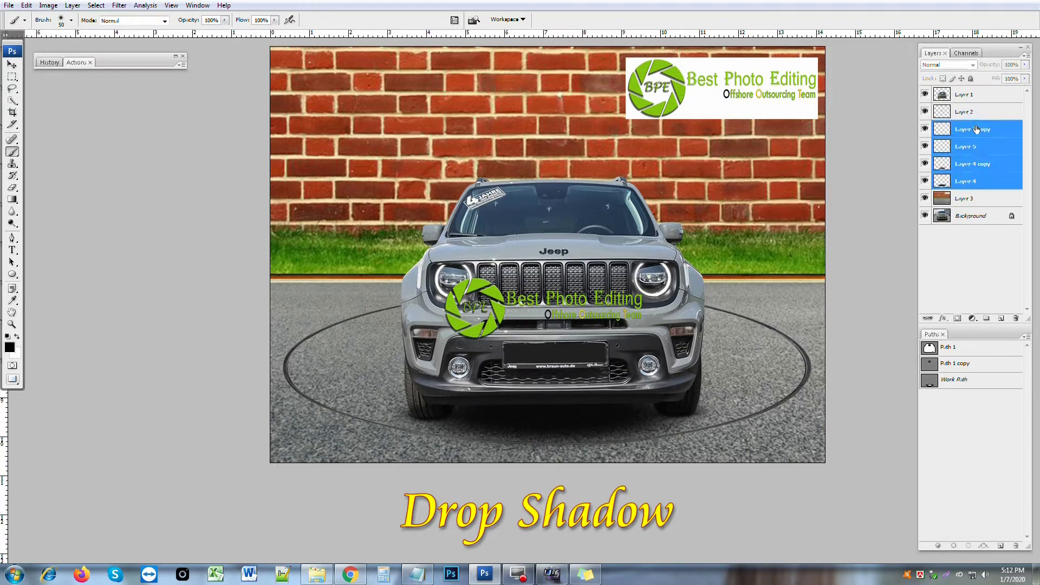
{"action": "key", "text": "ctrl+g"}
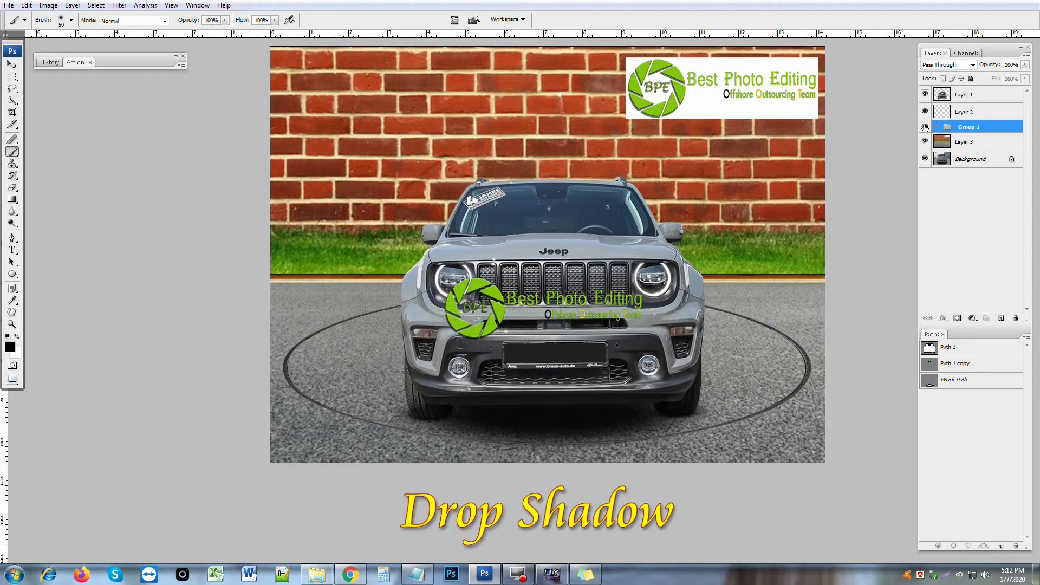
{"action": "left_click", "coordinate": [925, 127]}
{"action": "left_click", "coordinate": [924, 128]}
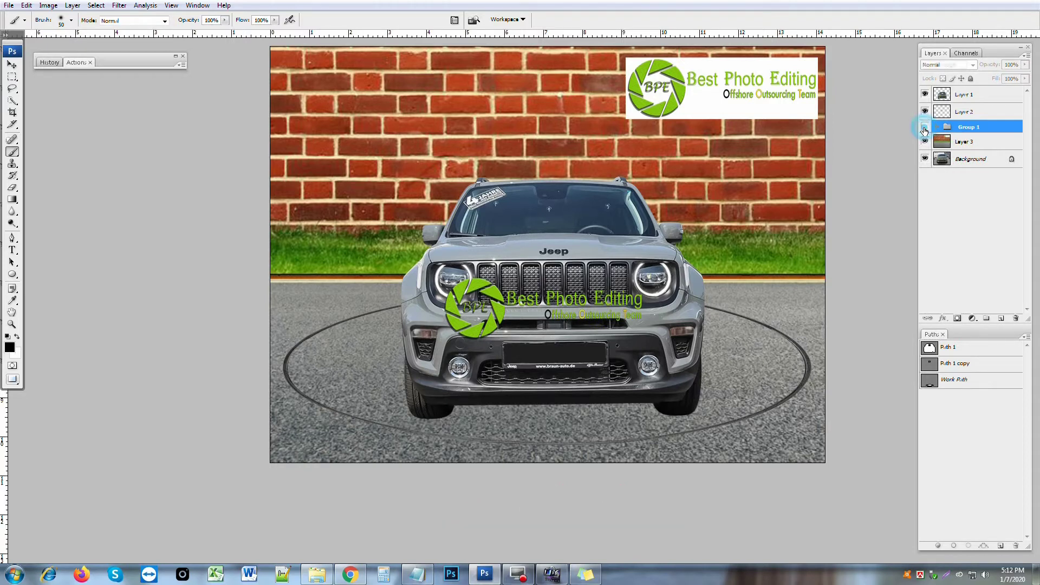
{"action": "left_click", "coordinate": [924, 127]}
{"action": "left_click", "coordinate": [924, 141]}
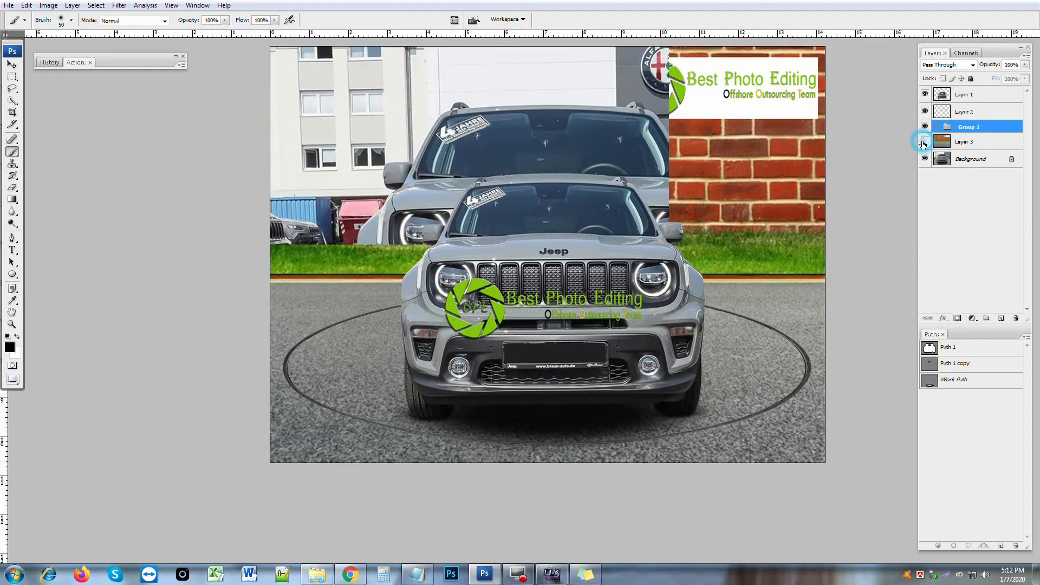
{"action": "left_click", "coordinate": [924, 142]}
{"action": "left_click", "coordinate": [924, 141]}
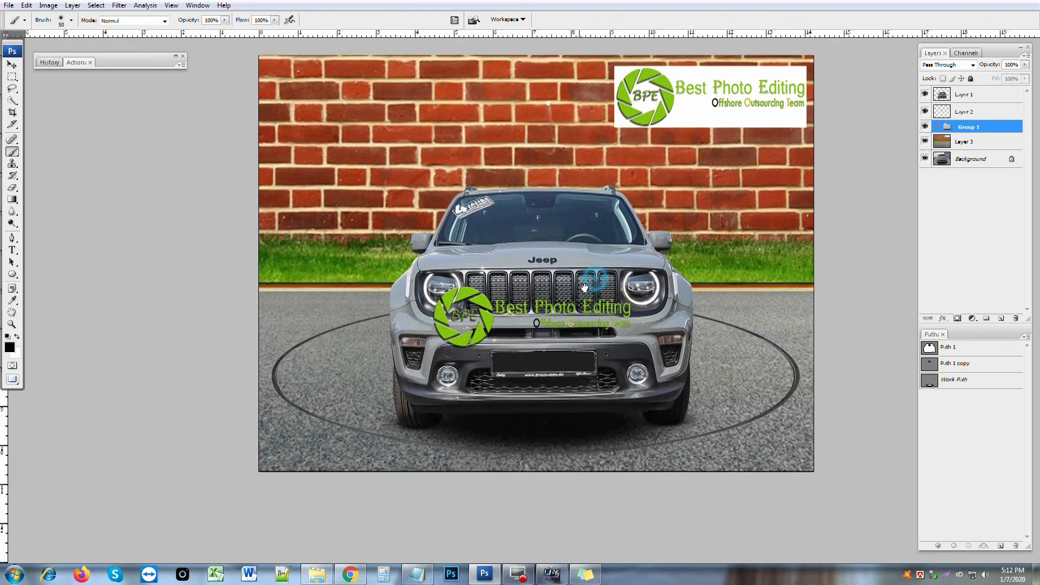
- Duplicate the Jeep Layer 1 and move the copy into Group 1
{"action": "left_click", "coordinate": [970, 96]}
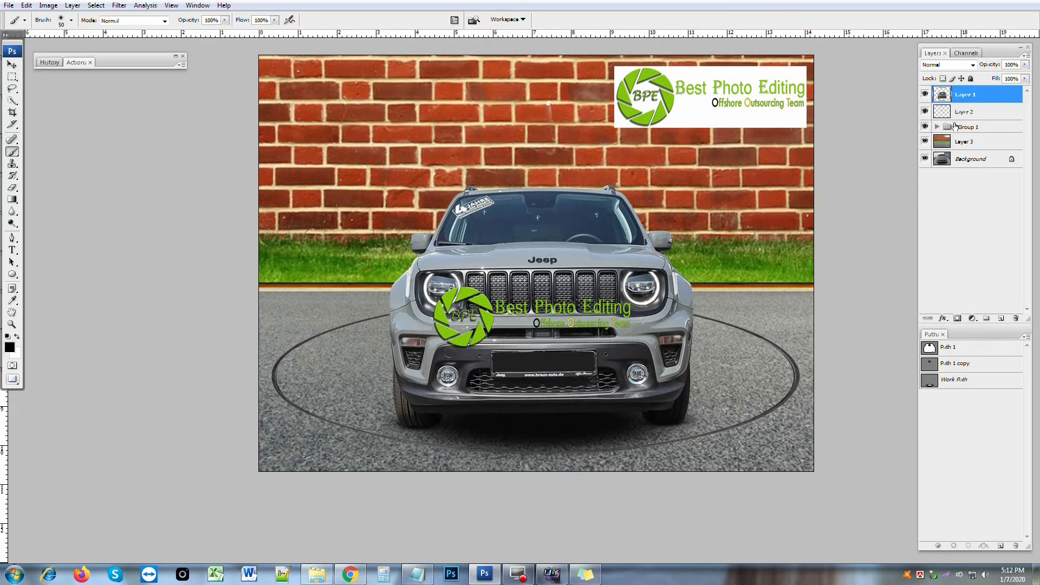
{"action": "key", "text": "ctrl+j"}
{"action": "left_click_drag", "start_coordinate": [980, 98], "coordinate": [969, 144]}
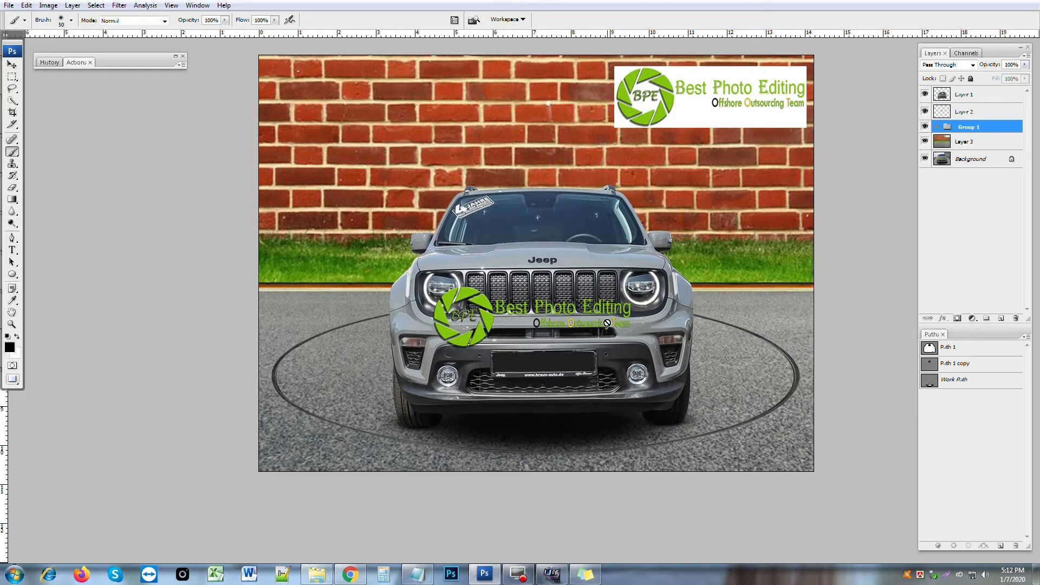
{"action": "key", "text": "ctrl+t"}
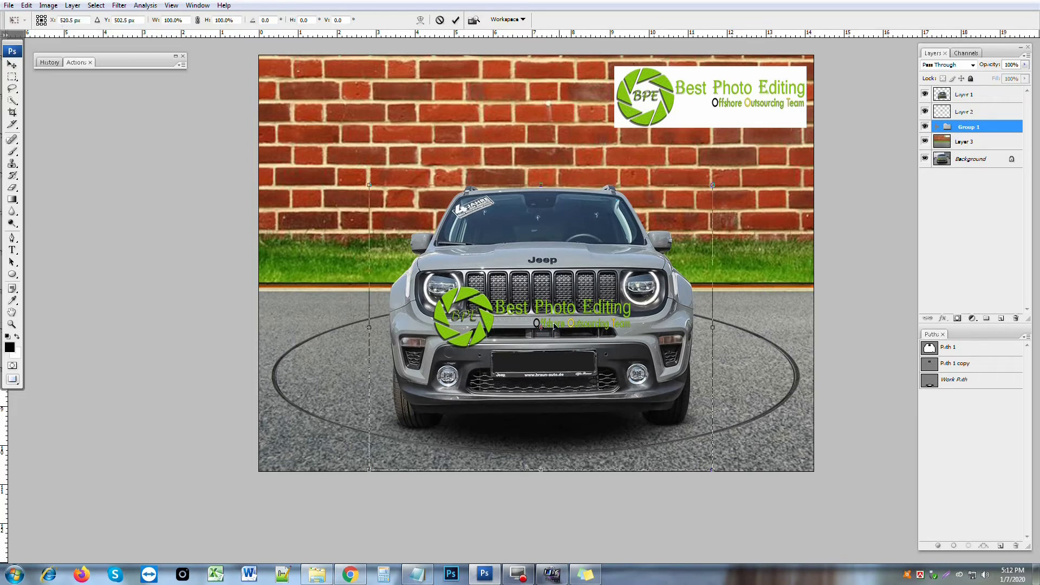
- Flip the group vertically around its bottom edge
{"action": "left_click_drag", "start_coordinate": [541, 327], "coordinate": [542, 450]}
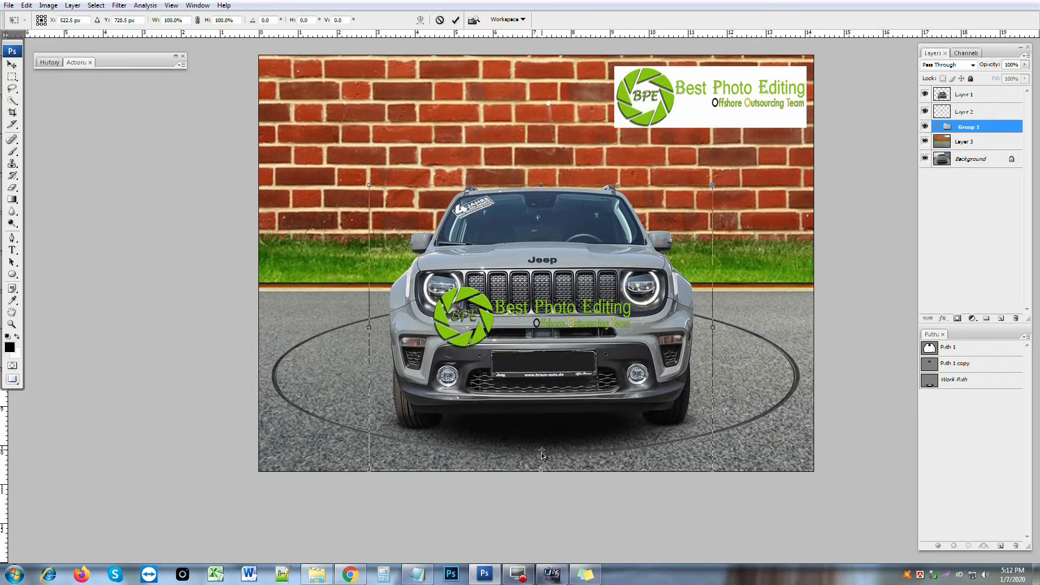
{"action": "right_click", "coordinate": [553, 397]}
{"action": "left_click", "coordinate": [574, 545]}
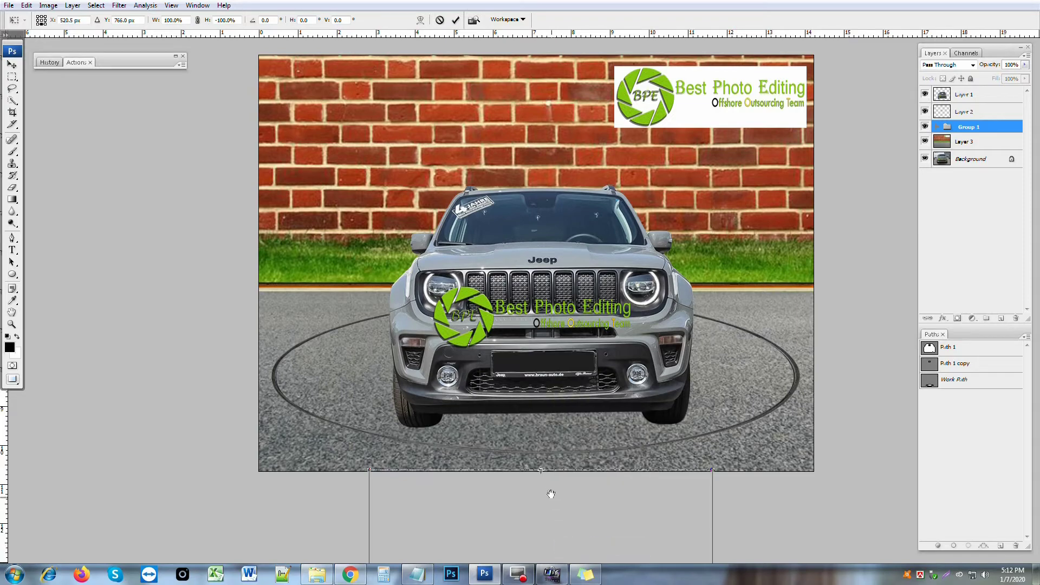
{"action": "left_click_drag", "start_coordinate": [549, 462], "coordinate": [549, 343]}
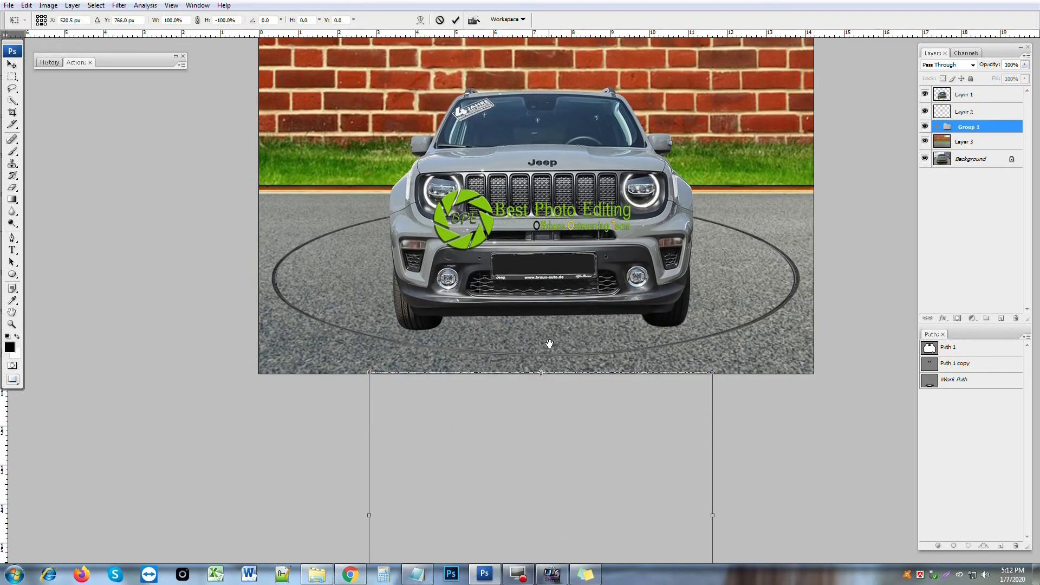
{"action": "key", "text": "Return"}
- Undo the flip and Jeep duplicate, and ungroup the shadow layers
{"action": "key", "text": "b"}
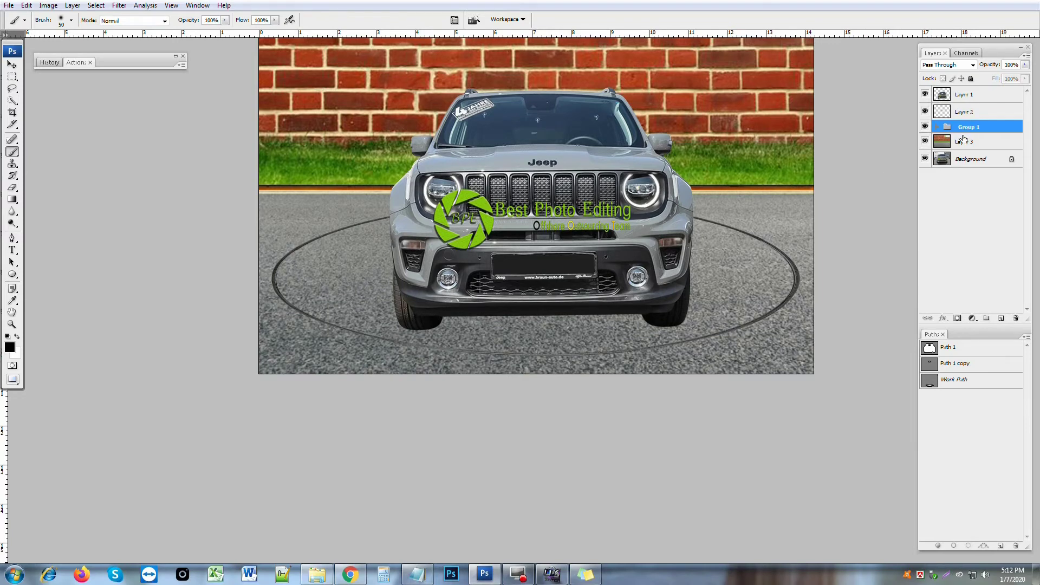
{"action": "key", "text": "ctrl+j"}
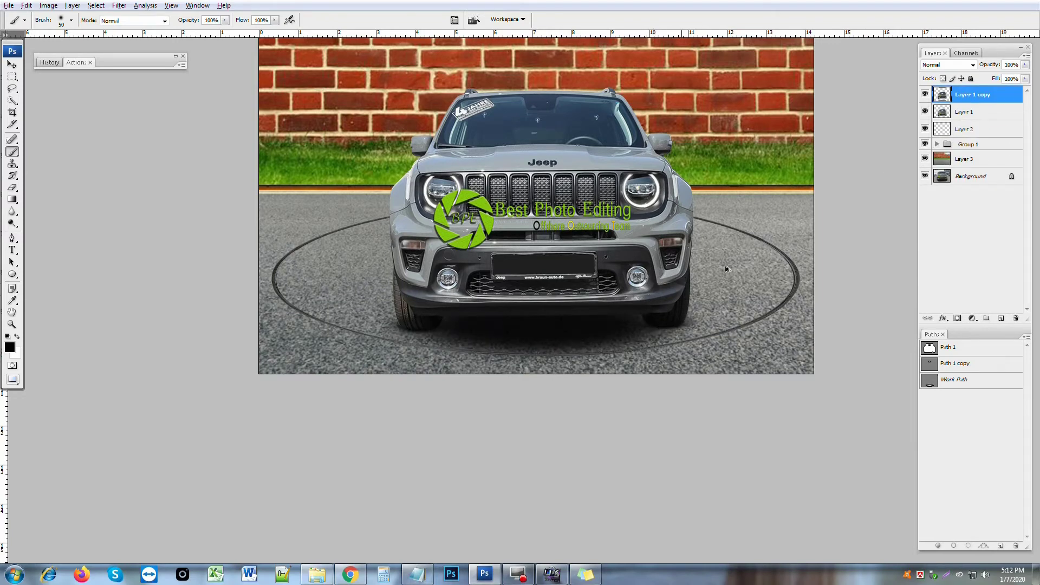
{"action": "key", "text": "ctrl+z"}
{"action": "key", "text": "ctrl+shift+g"}
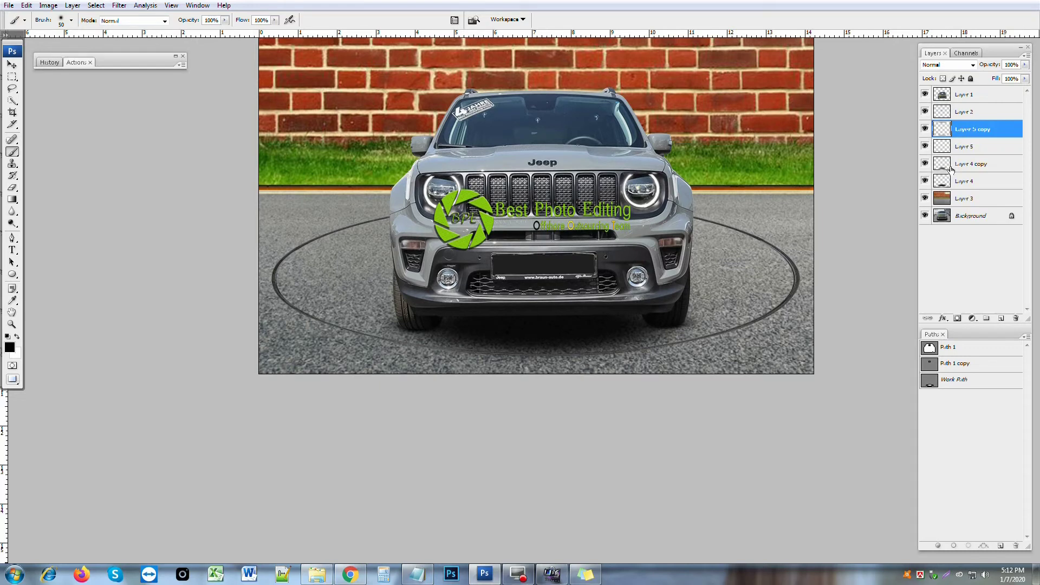
- Duplicate the Jeep Layer 1 and move the copy just above backdrop Layer 3
{"action": "left_click", "coordinate": [967, 97]}
{"action": "key", "text": "ctrl+j"}
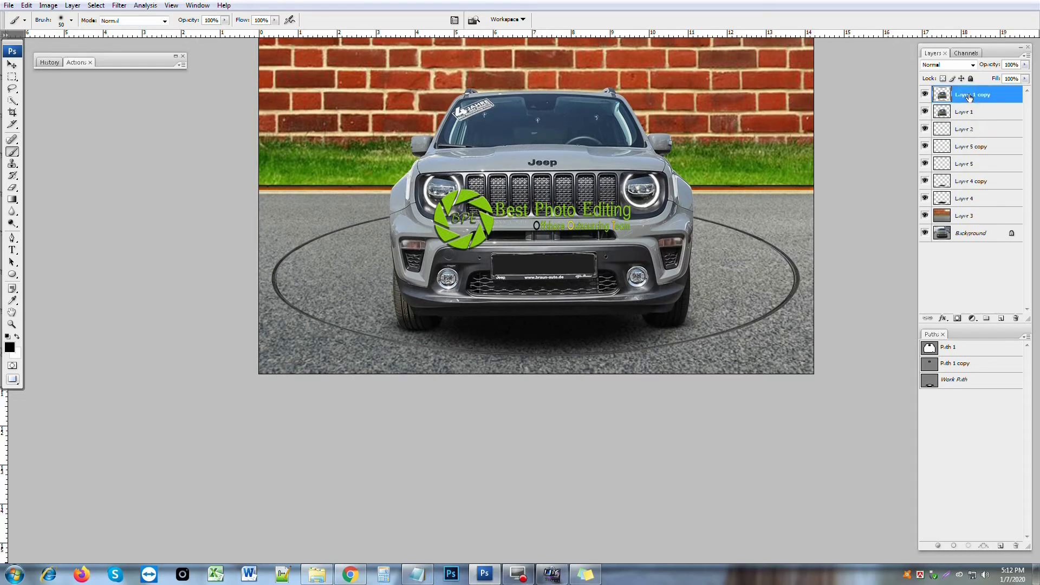
{"action": "left_click_drag", "start_coordinate": [969, 98], "coordinate": [969, 208]}
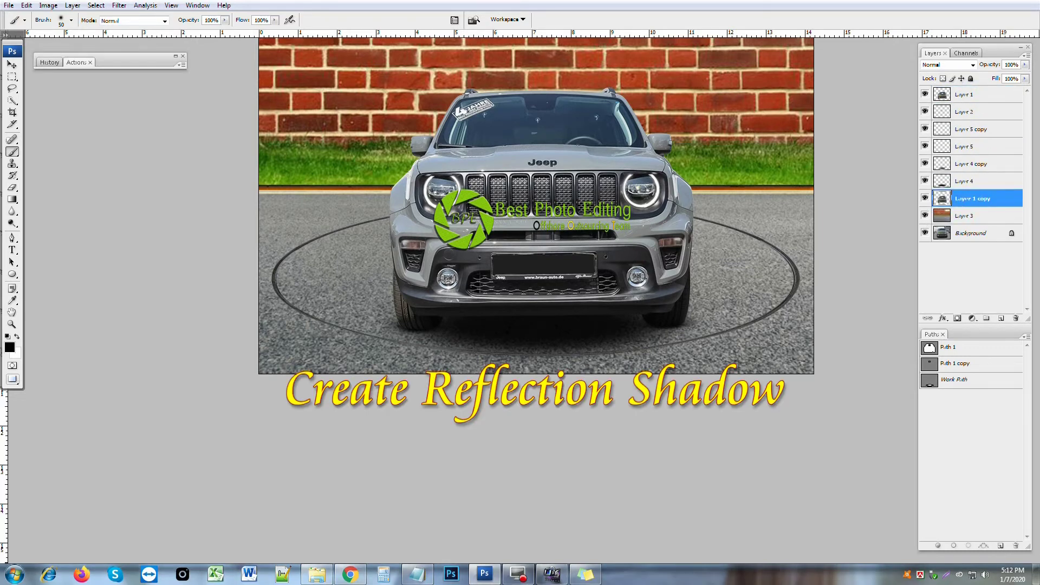
- Flip the Jeep copy vertically about its bottom edge and skew its right side slightly
{"action": "key", "text": "ctrl+t"}
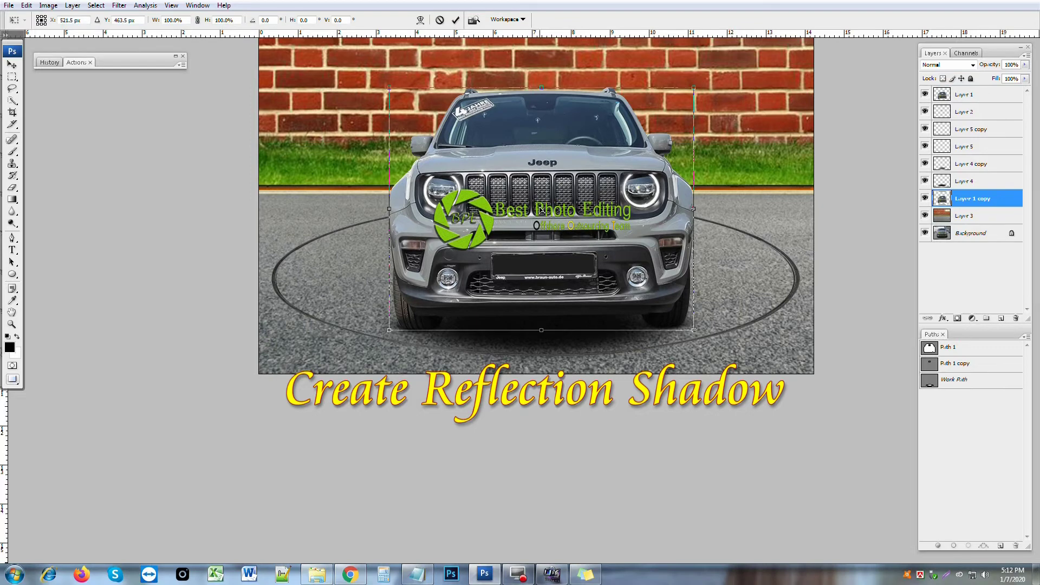
{"action": "left_click_drag", "start_coordinate": [541, 210], "coordinate": [541, 330]}
{"action": "right_click", "coordinate": [543, 307]}
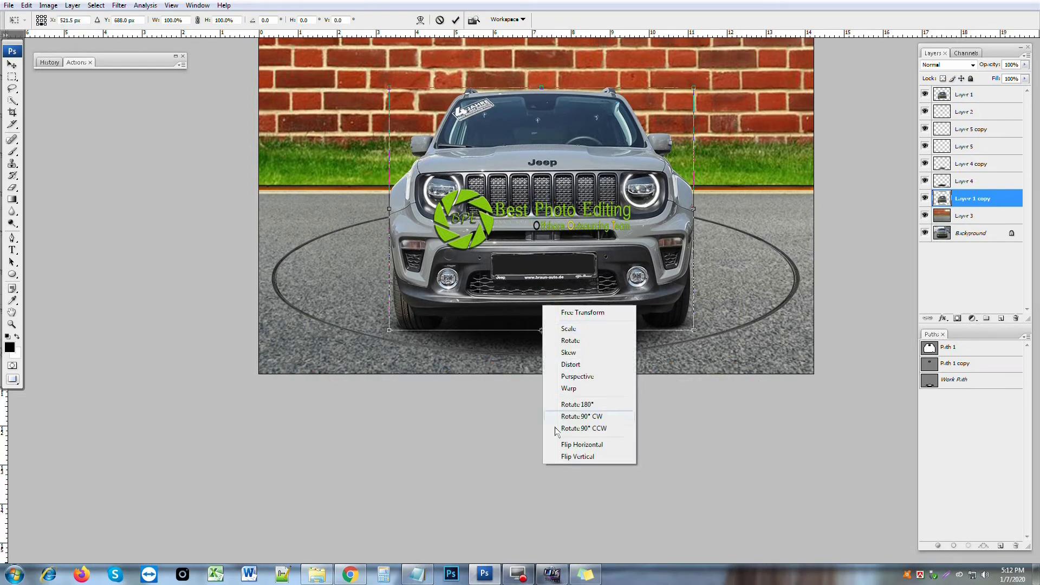
{"action": "left_click", "coordinate": [561, 457]}
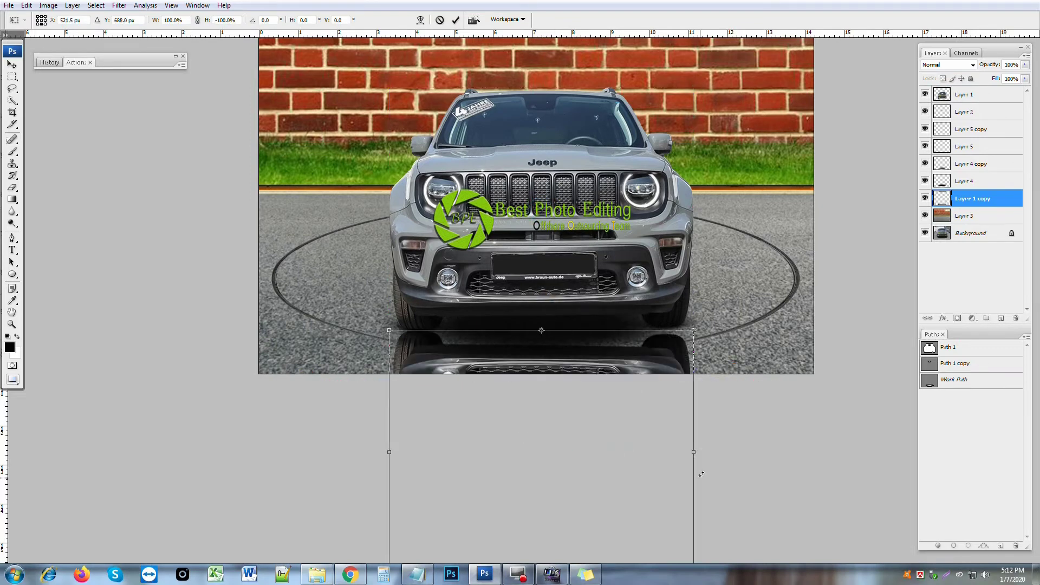
{"action": "left_click", "coordinate": [653, 366], "text": "ctrl"}
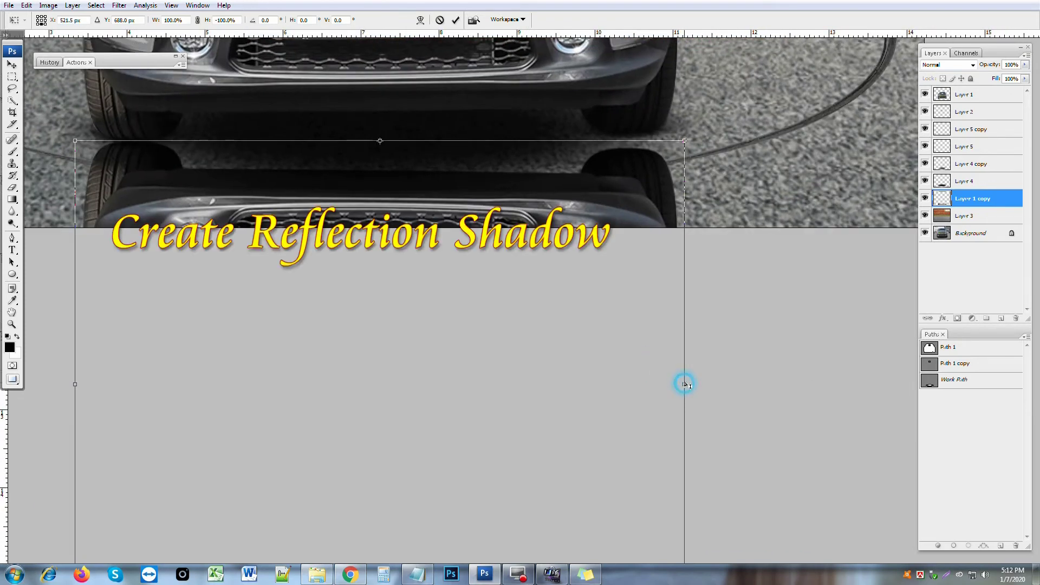
{"action": "left_click_drag", "start_coordinate": [684, 384], "coordinate": [684, 370]}
{"action": "key", "text": "ctrl+minus"}
{"action": "key", "text": "Return"}
{"action": "key", "text": "b"}
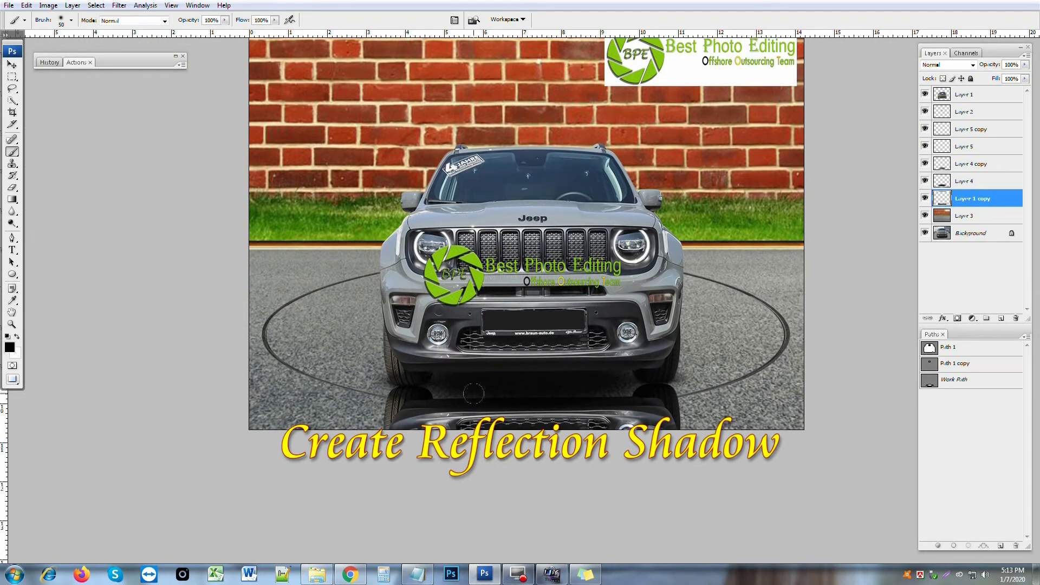
- Draw a closed Pen path under the front bumper and make it a 4-pixel feathered selection
{"action": "key", "text": "p"}
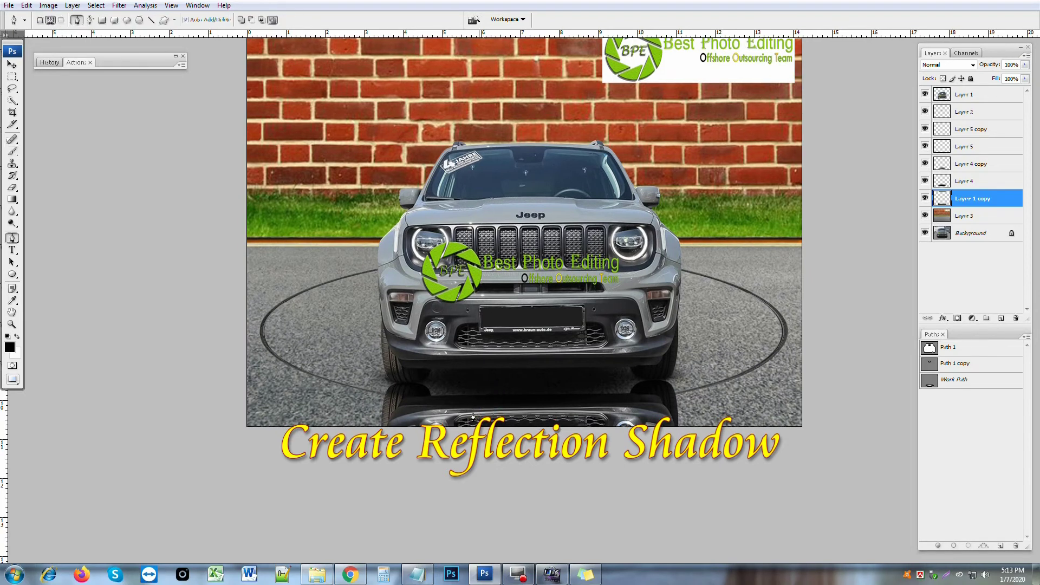
{"action": "left_click", "coordinate": [406, 358]}
{"action": "left_click", "coordinate": [415, 407]}
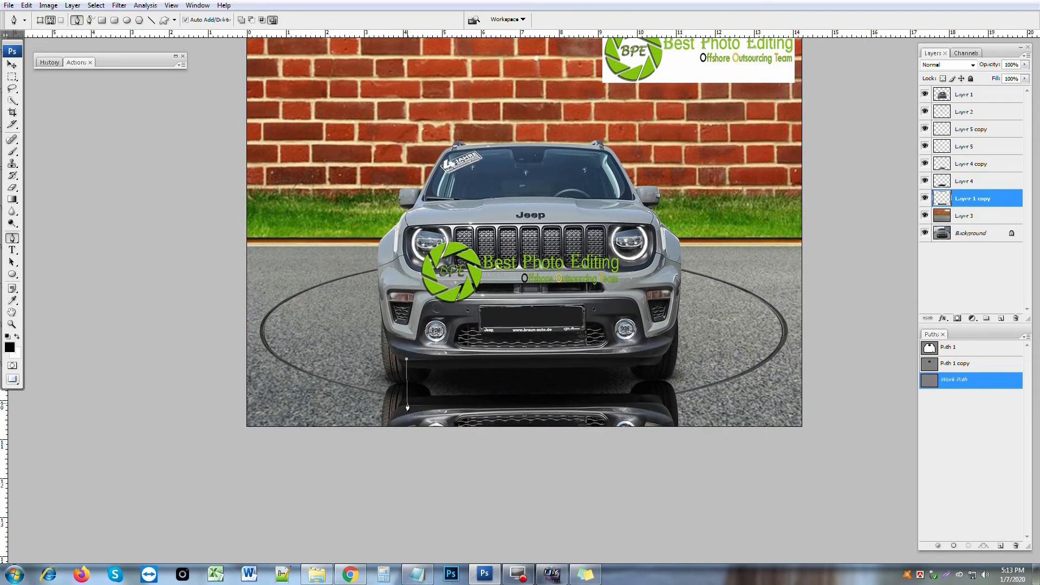
{"action": "left_click", "coordinate": [658, 401]}
{"action": "left_click_drag", "start_coordinate": [662, 363], "coordinate": [468, 340]}
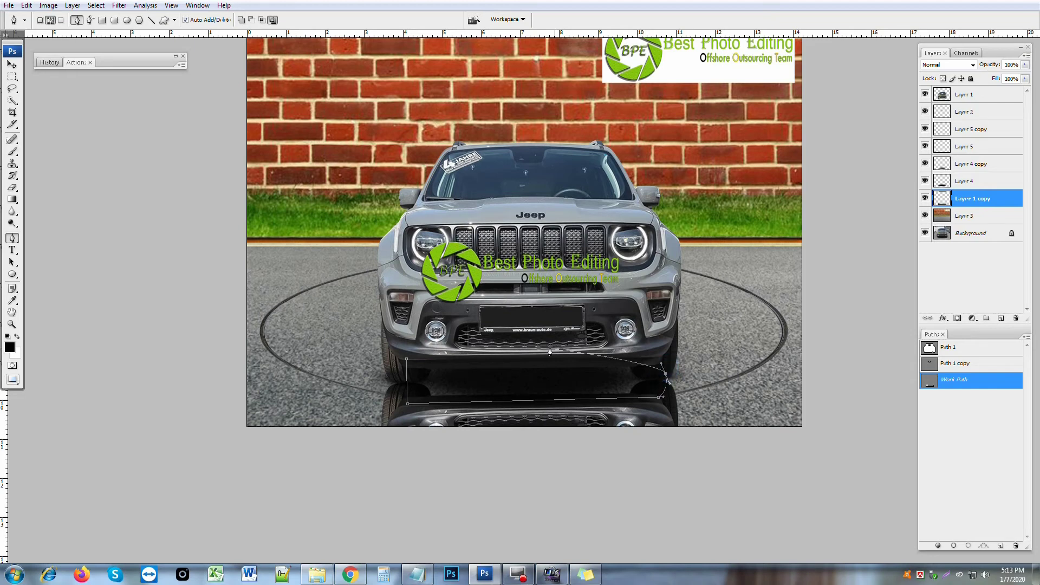
{"action": "left_click", "coordinate": [465, 342]}
{"action": "key", "text": "ctrl+Return"}
{"action": "key", "text": "ctrl+alt+d"}
{"action": "type", "text": "4"}
{"action": "key", "text": "Return"}
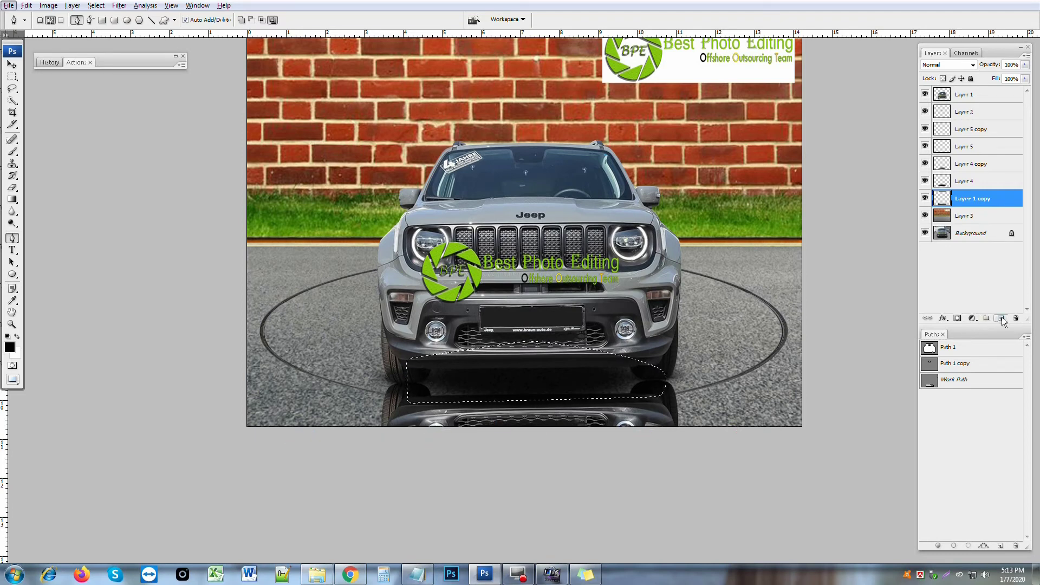
- Fill the selection with black on a new layer and merge it into Layer 1 copy
{"action": "left_click", "coordinate": [1001, 318]}
{"action": "key", "text": "alt"}
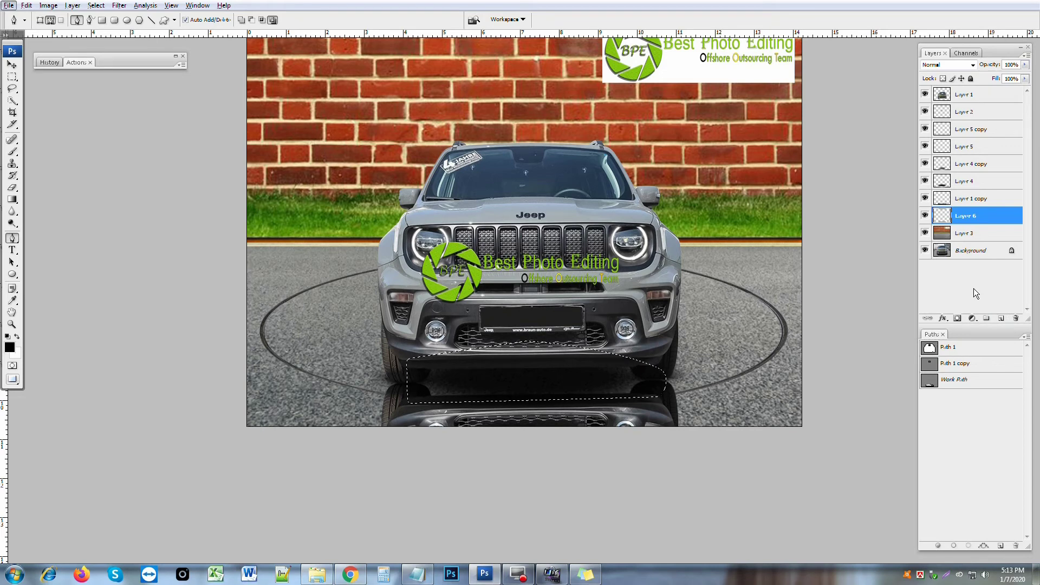
{"action": "key", "text": "alt+BackSpace"}
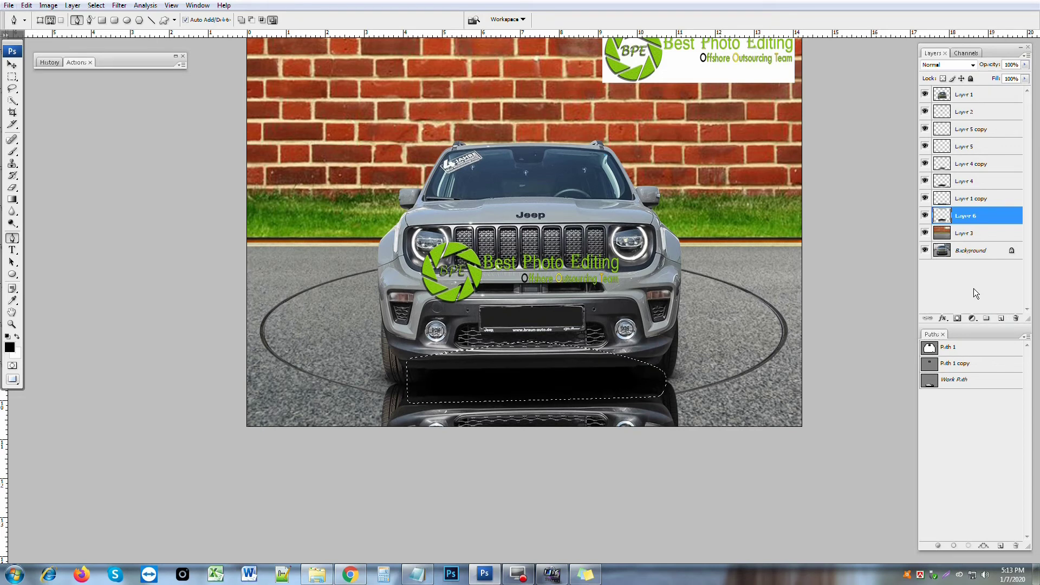
{"action": "key", "text": "ctrl+d"}
{"action": "left_click", "coordinate": [988, 204], "text": "ctrl"}
{"action": "key", "text": "ctrl+e"}
- Add a layer mask to the reflection, set opacity to 60%, and blend it with a gradient
{"action": "left_click", "coordinate": [942, 198], "text": "ctrl"}
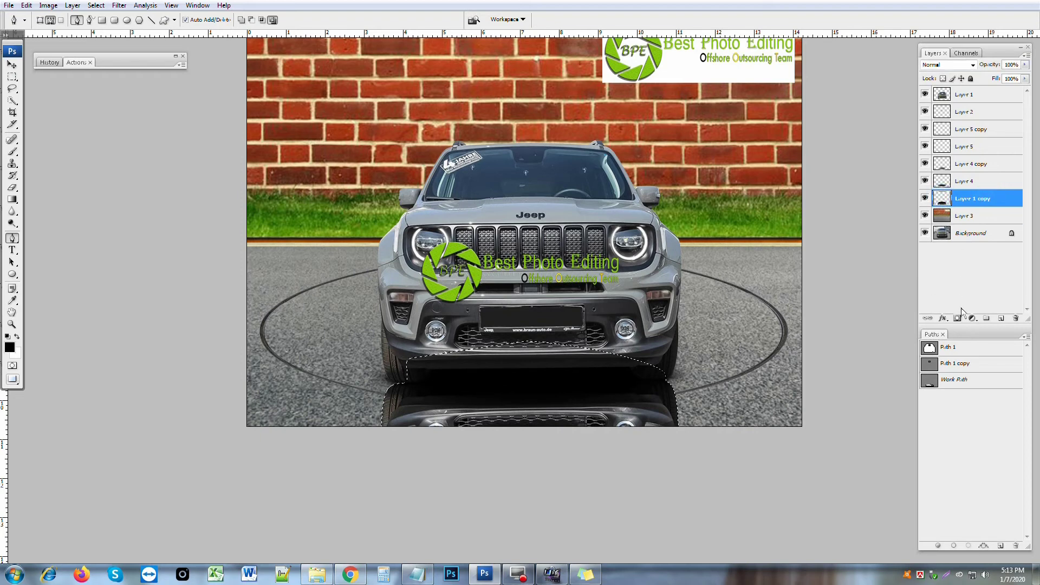
{"action": "left_click", "coordinate": [958, 318]}
{"action": "left_click", "coordinate": [987, 66]}
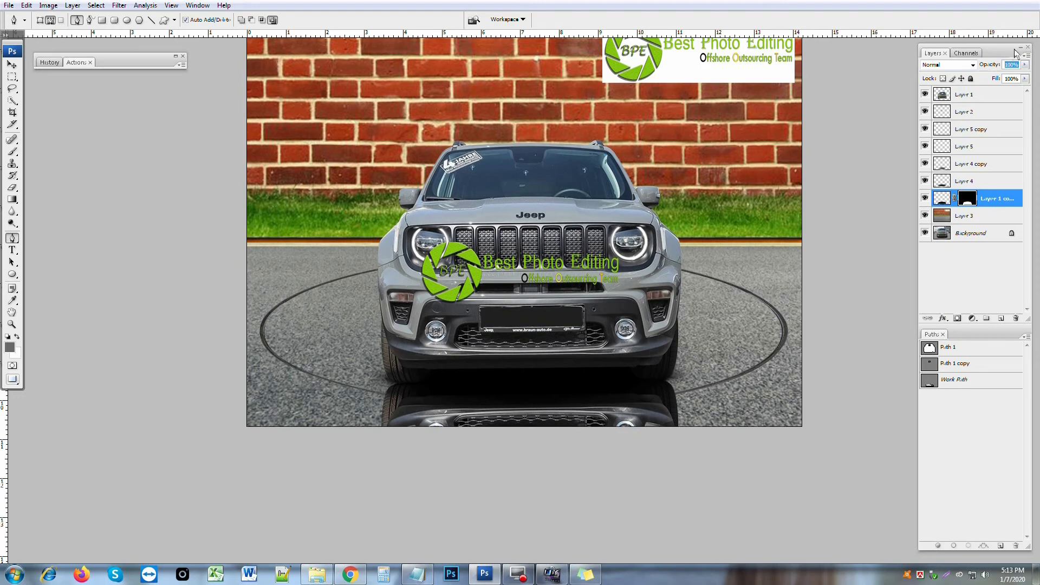
{"action": "type", "text": "6"}
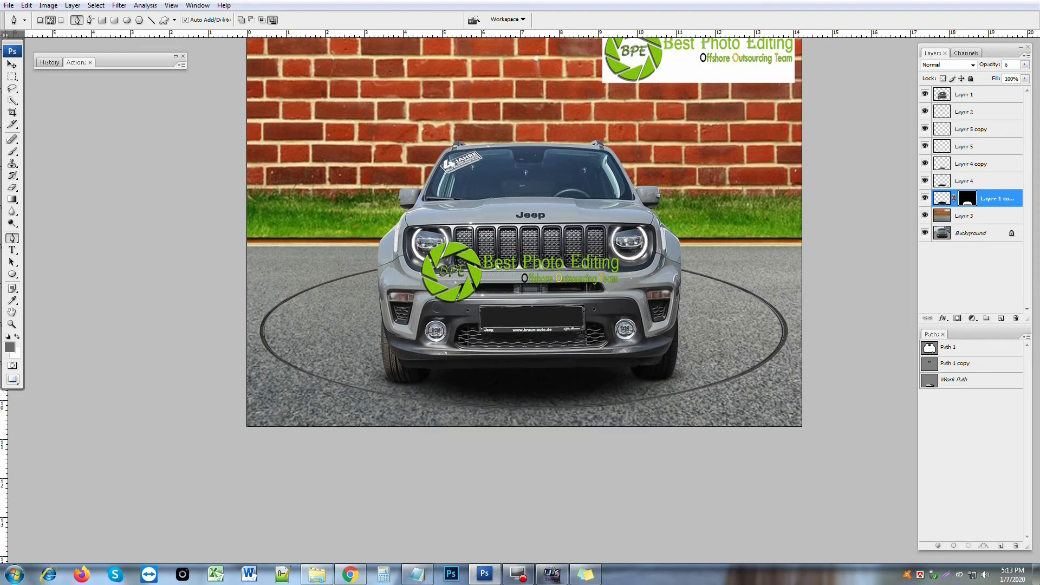
{"action": "type", "text": "0"}
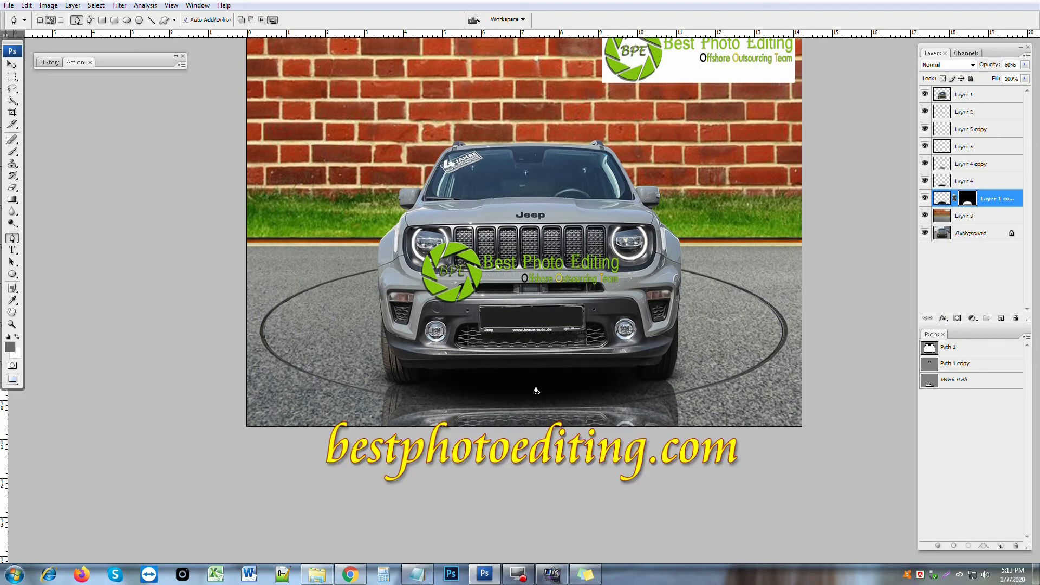
{"action": "type", "text": "g"}
{"action": "left_click_drag", "start_coordinate": [517, 393], "coordinate": [527, 397]}
- Recentre the image and toggle the brick-wall background's visibility to compare the composite
{"action": "left_click_drag", "start_coordinate": [533, 375], "coordinate": [568, 315]}
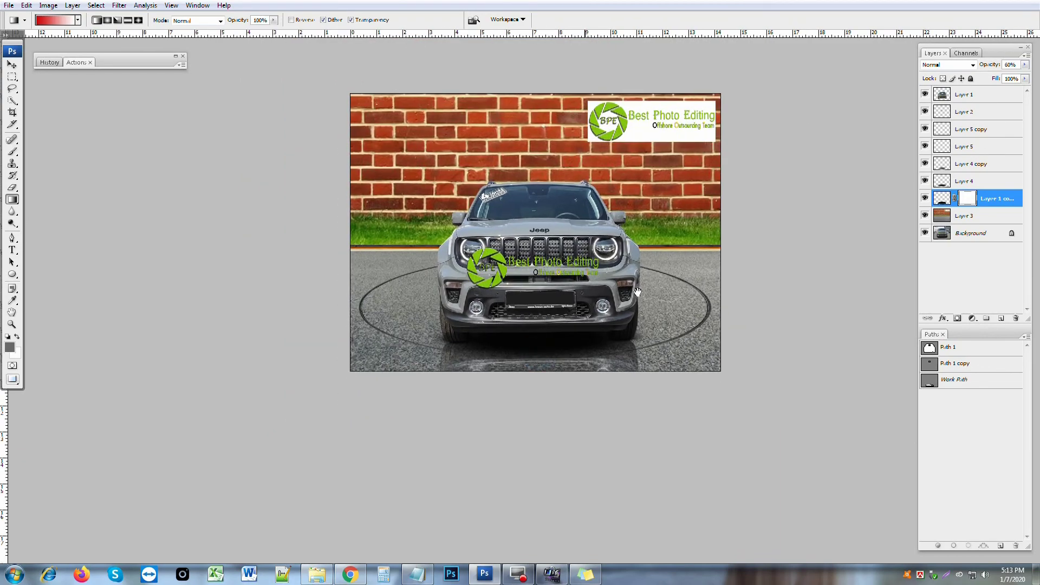
{"action": "left_click", "coordinate": [925, 215]}
{"action": "left_click", "coordinate": [926, 216]}
{"action": "left_click", "coordinate": [925, 215]}
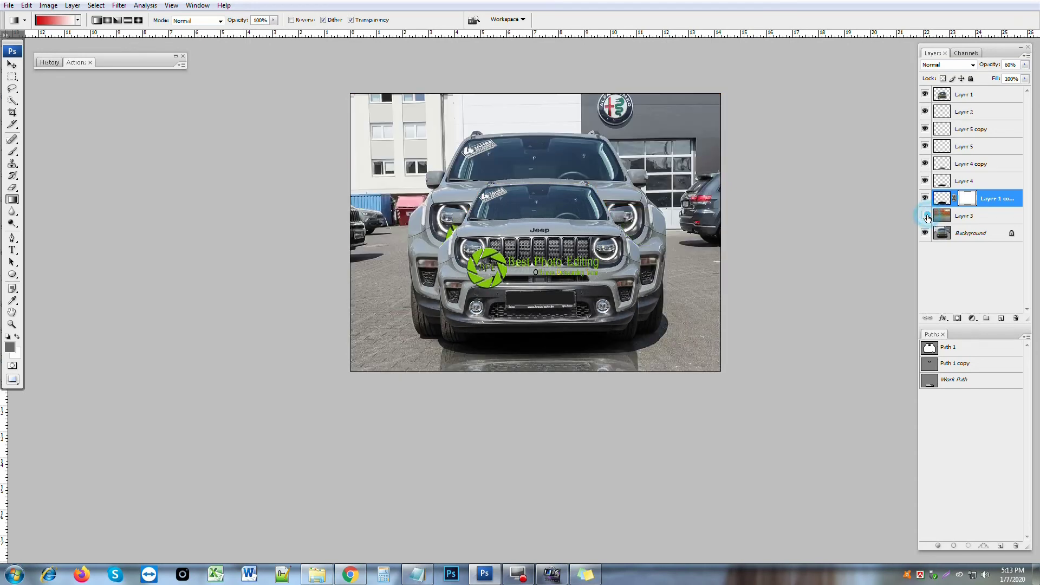
{"action": "left_click", "coordinate": [926, 216]}
- Add a white-filled Layer 6 above Layer 3, then hide it so the brick wall shows
{"action": "left_click", "coordinate": [970, 216]}
{"action": "key", "text": "d"}
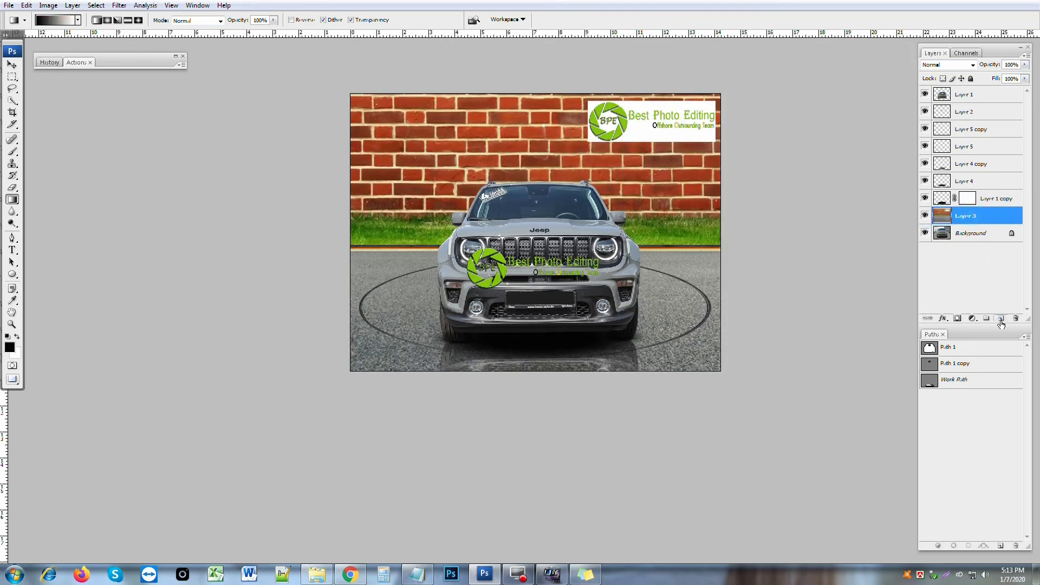
{"action": "left_click", "coordinate": [1002, 319]}
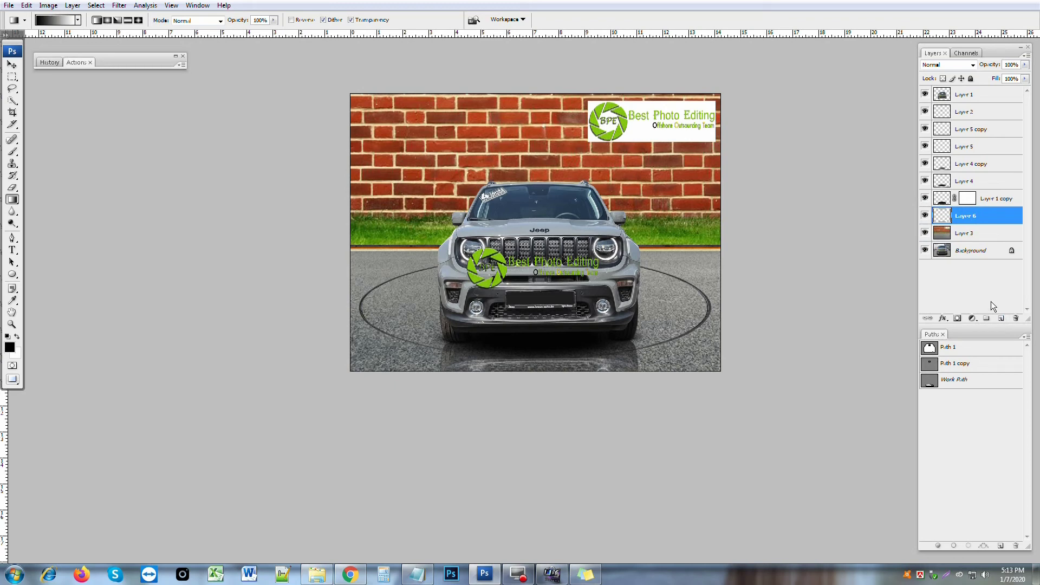
{"action": "key", "text": "ctrl+BackSpace"}
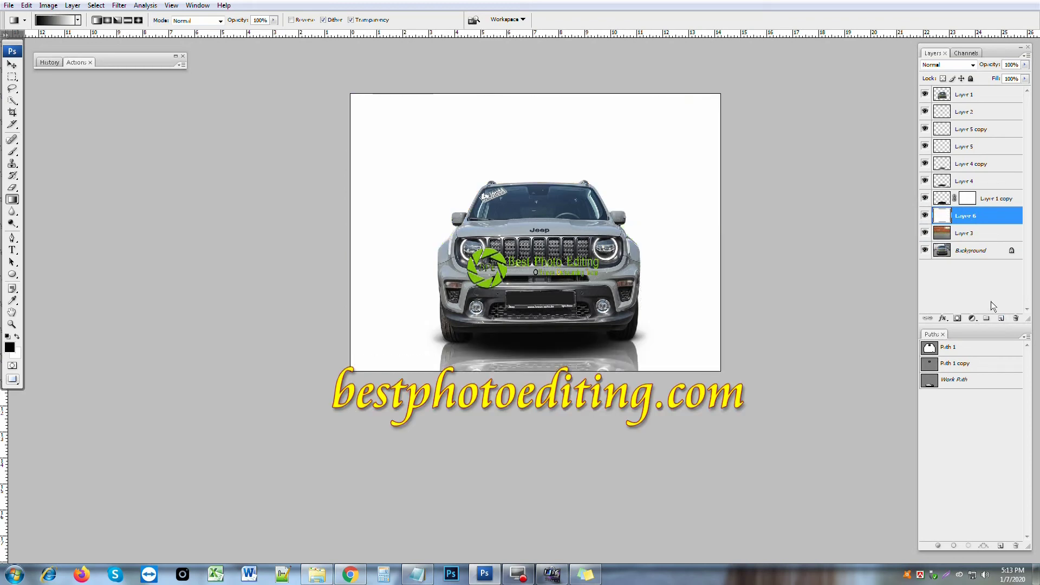
{"action": "left_click", "coordinate": [924, 216]}
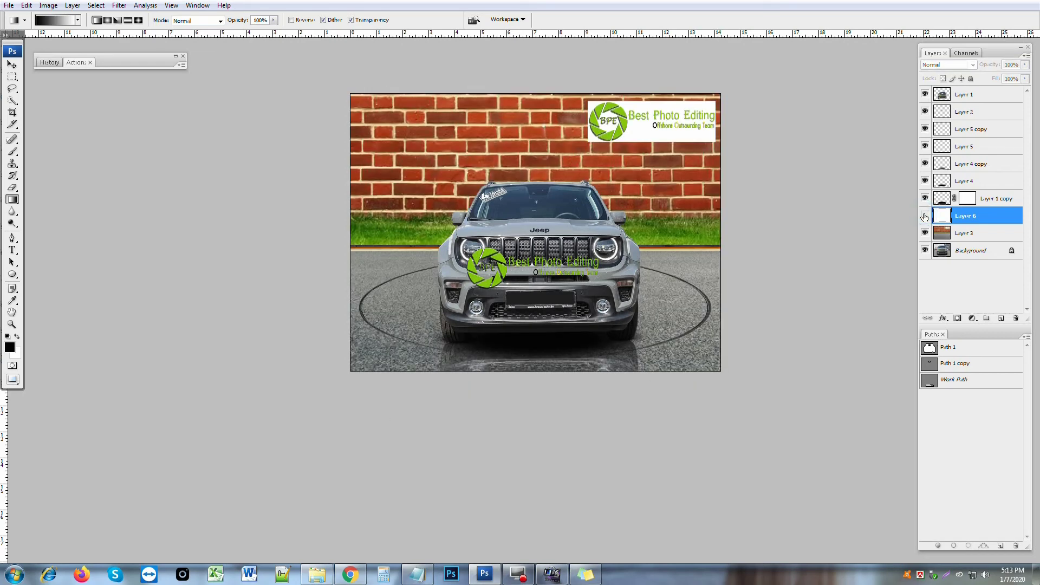
{"action": "left_click", "coordinate": [925, 216]}
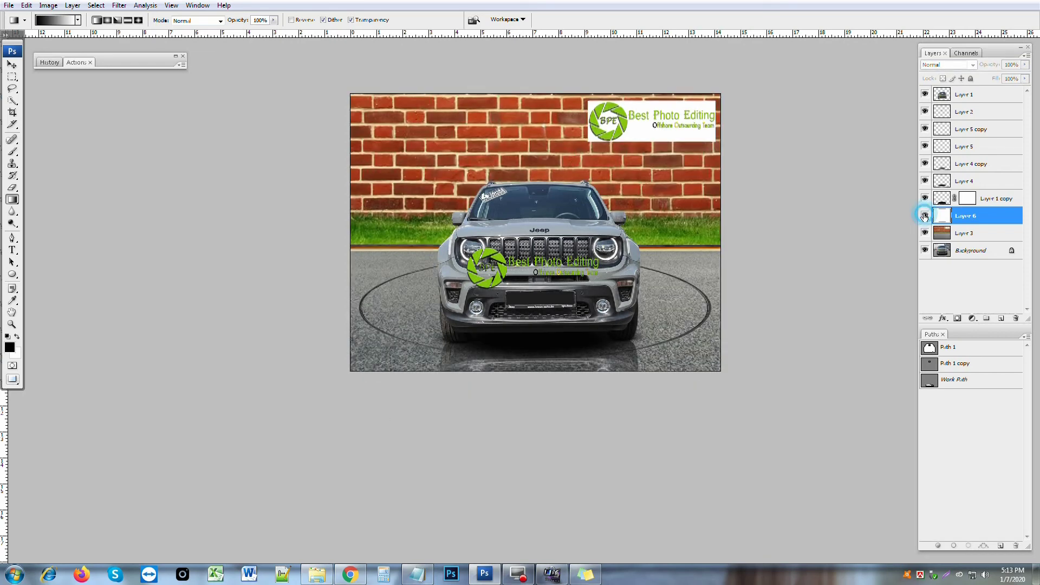
{"action": "left_click", "coordinate": [924, 216]}
{"action": "left_click", "coordinate": [925, 216]}
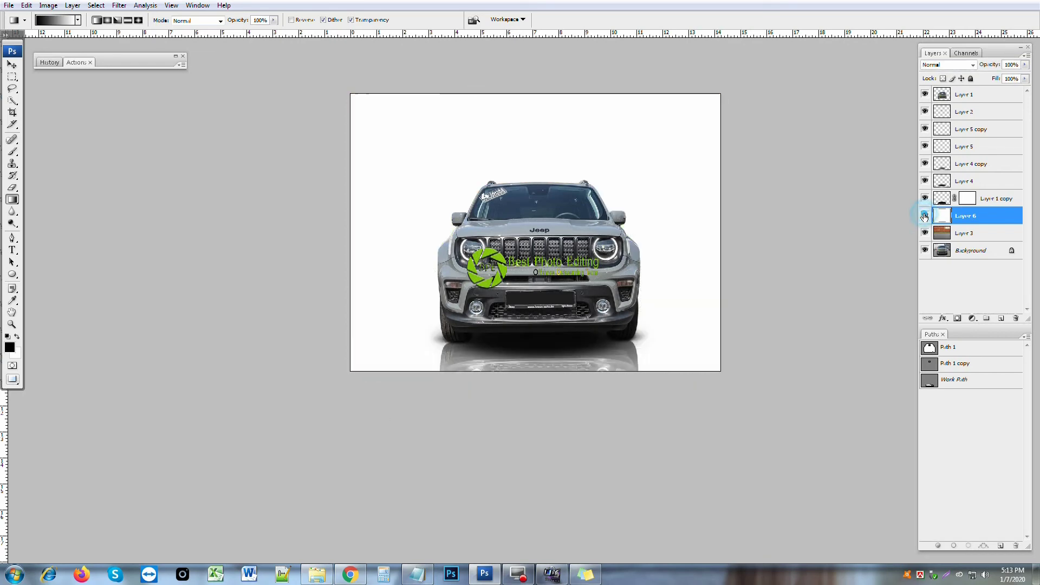
{"action": "left_click", "coordinate": [925, 216]}
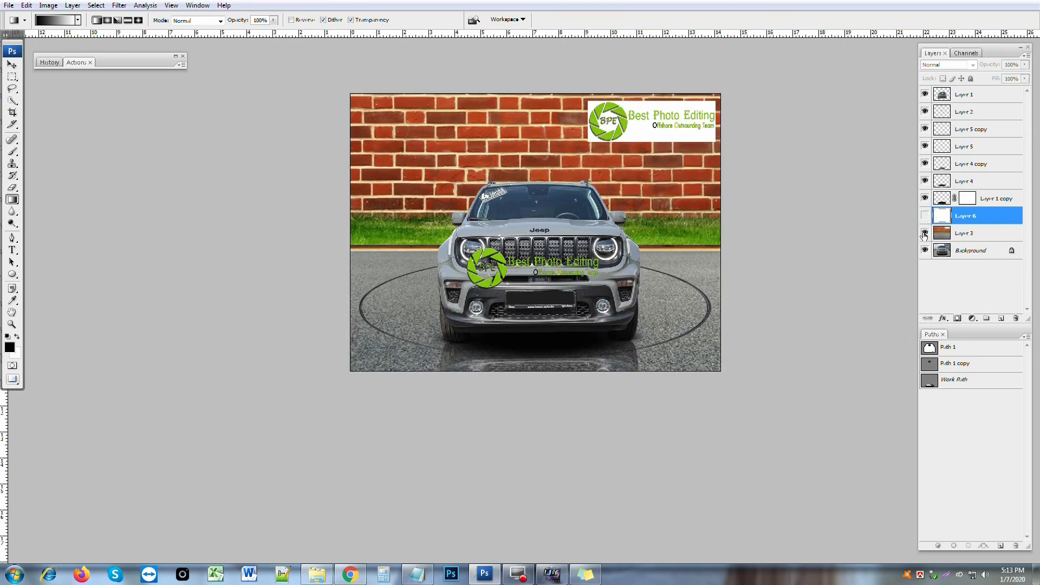
{"action": "left_click", "coordinate": [925, 234]}
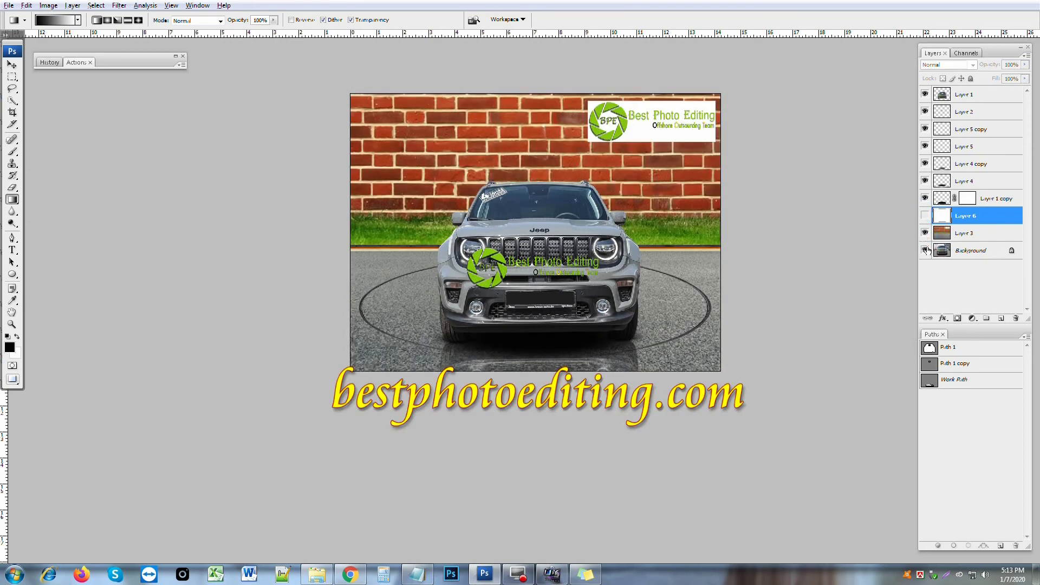
{"action": "left_click", "coordinate": [925, 250], "text": "alt"}
{"action": "left_click", "coordinate": [926, 250], "text": "alt"}
{"action": "left_click", "coordinate": [925, 250], "text": "alt"}
{"action": "left_click", "coordinate": [925, 216]}
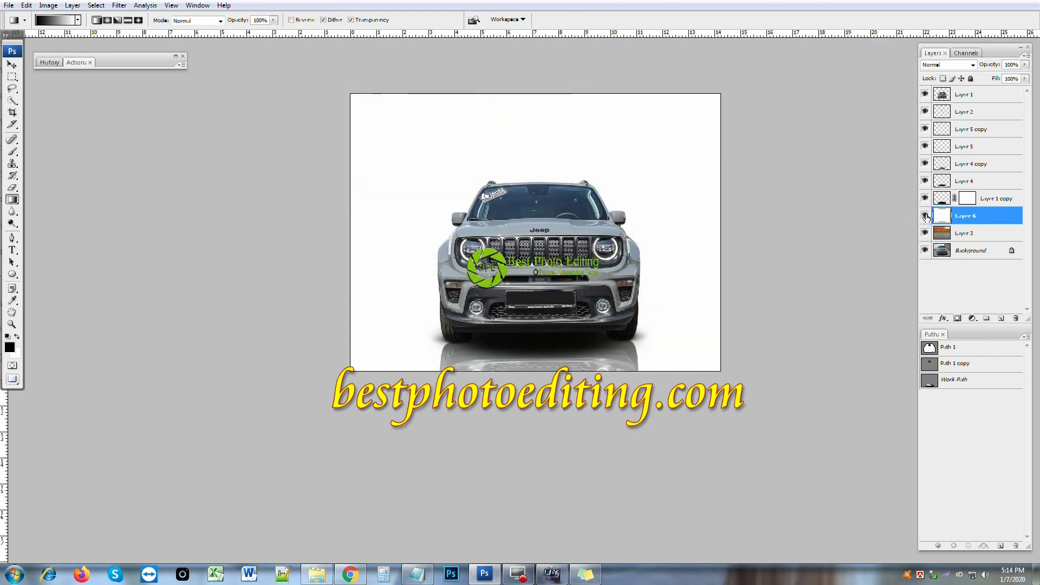
{"action": "left_click", "coordinate": [926, 250], "text": "alt"}
{"action": "left_click", "coordinate": [925, 215]}
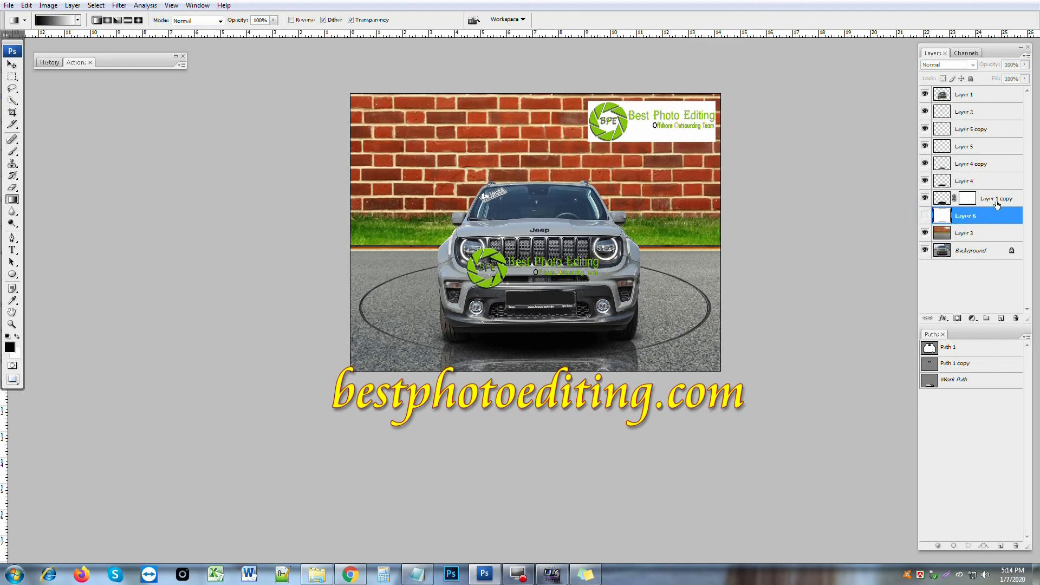
{"action": "left_click", "coordinate": [997, 204]}
{"action": "left_click", "coordinate": [981, 130], "text": "shift"}
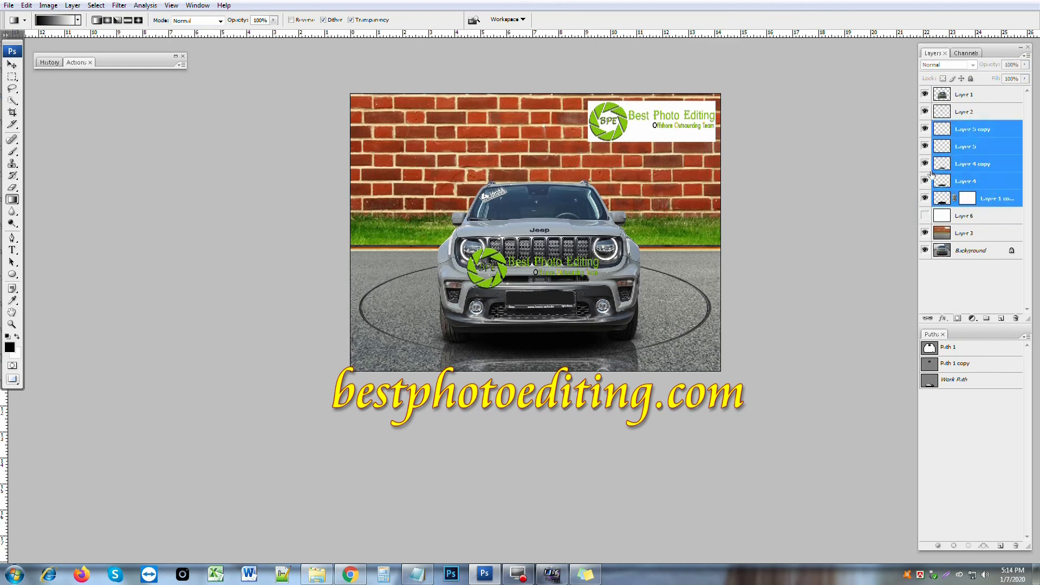
- Group the shadow and Layer 1 copy reflection layers into Group 1, toggling its visibility to check it
{"action": "key", "text": "ctrl+g"}
{"action": "left_click", "coordinate": [924, 127]}
{"action": "left_click", "coordinate": [924, 127]}
{"action": "left_click", "coordinate": [924, 127]}
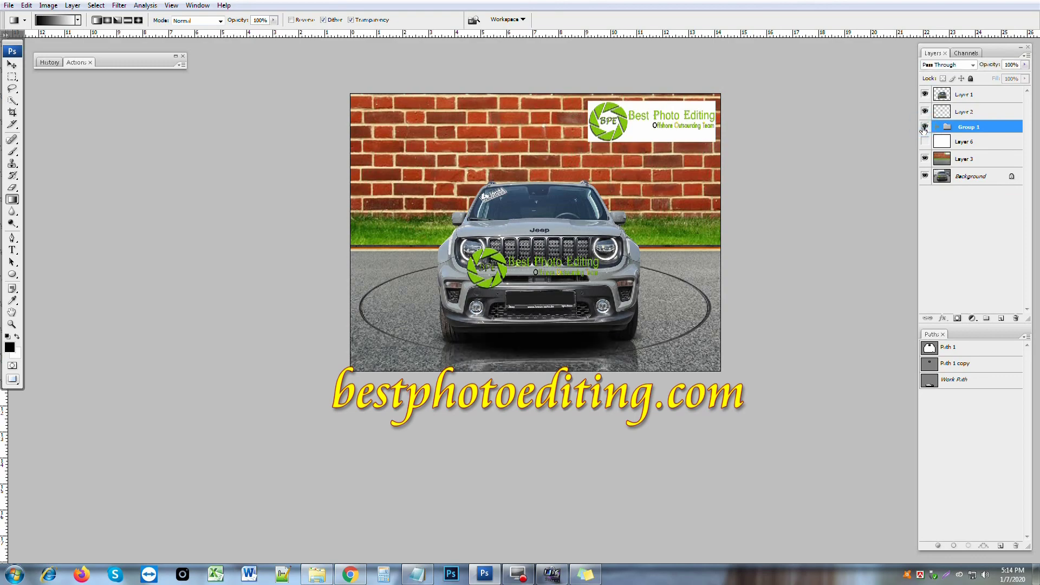